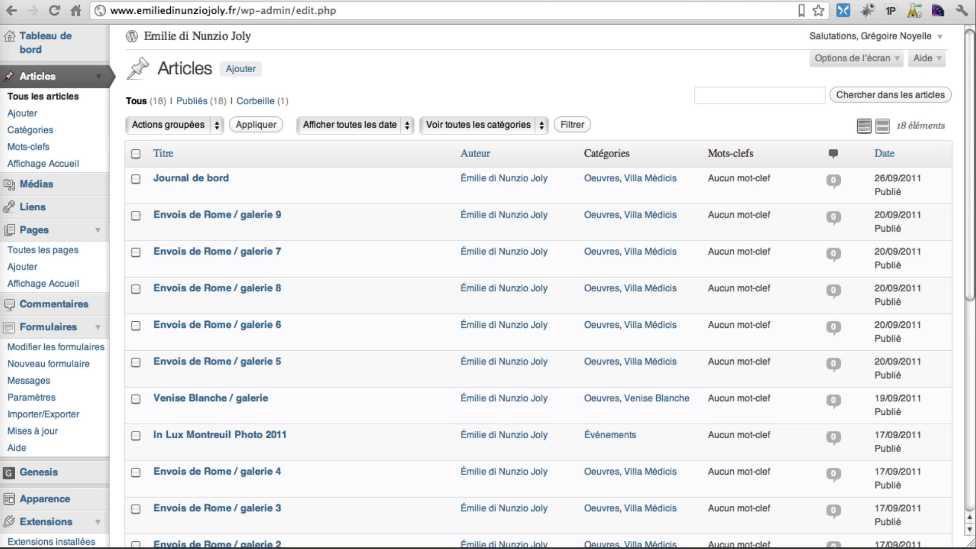
Go to the dashboard and collapse the expanded admin menu sections, from Articles down to Réglages
click(259, 67)
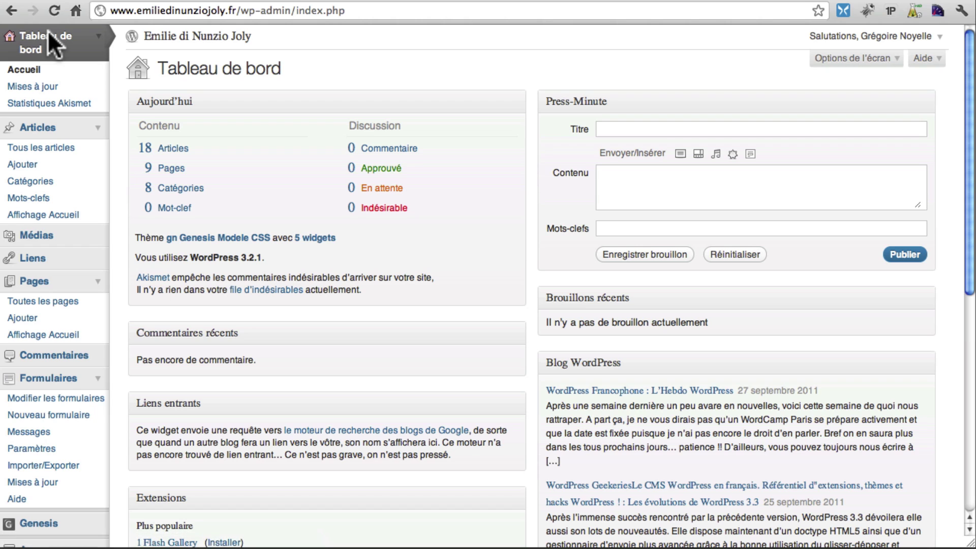
click(97, 128)
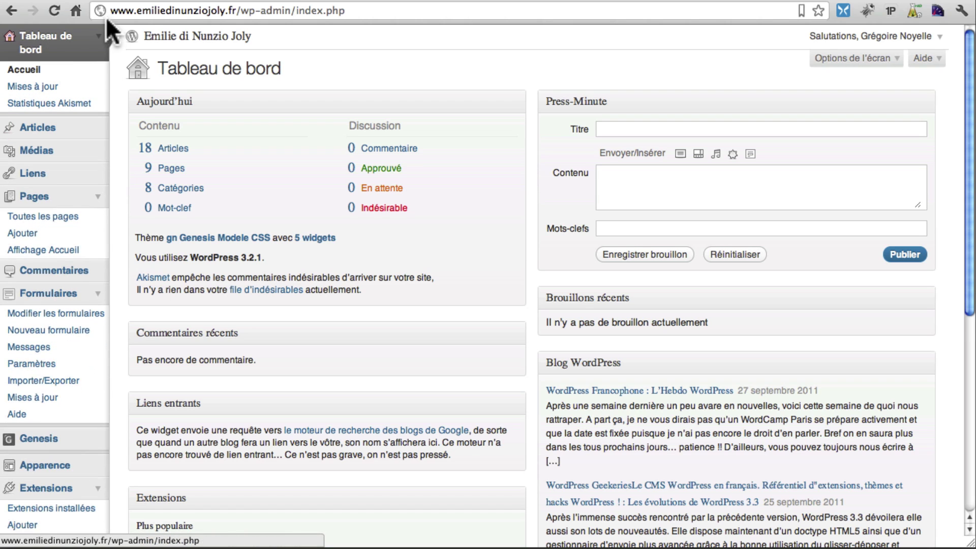
click(97, 48)
click(98, 147)
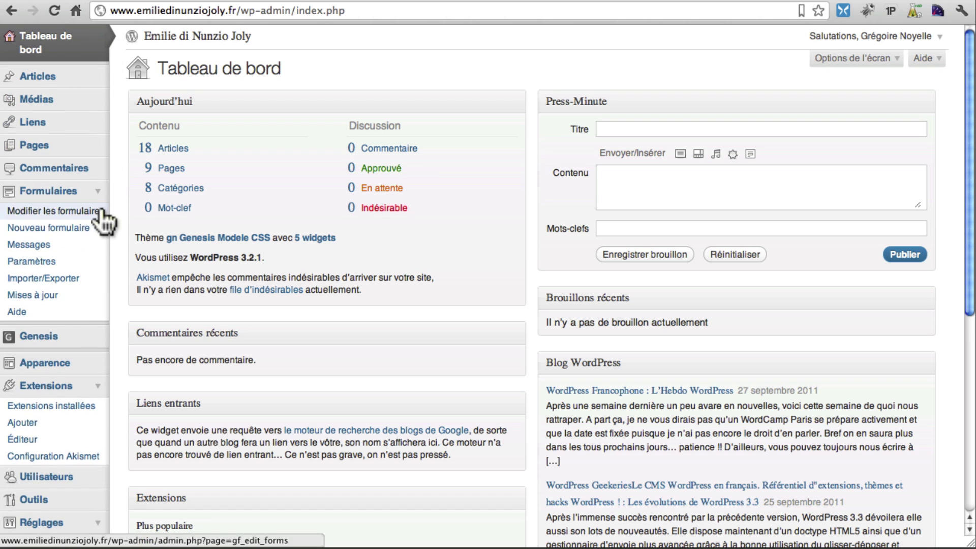
click(100, 194)
click(97, 268)
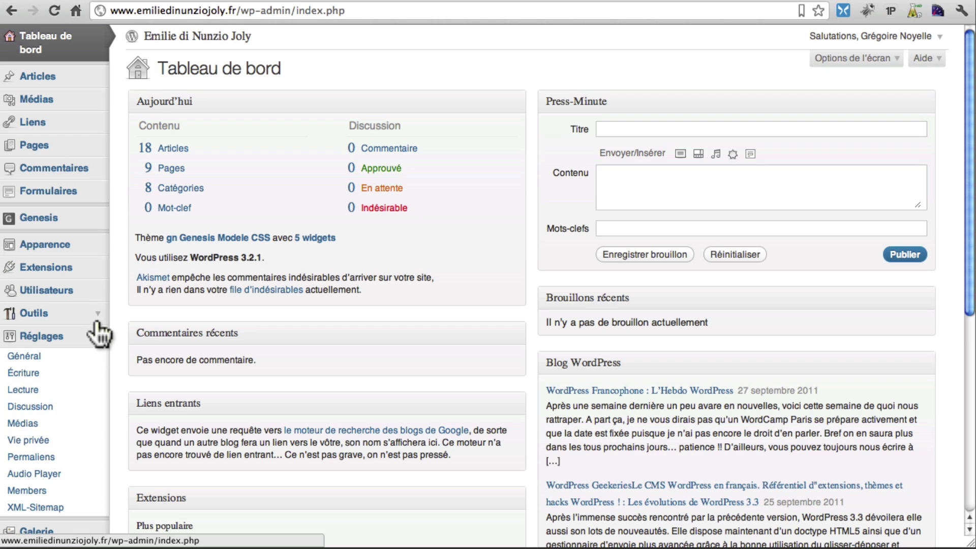
click(93, 333)
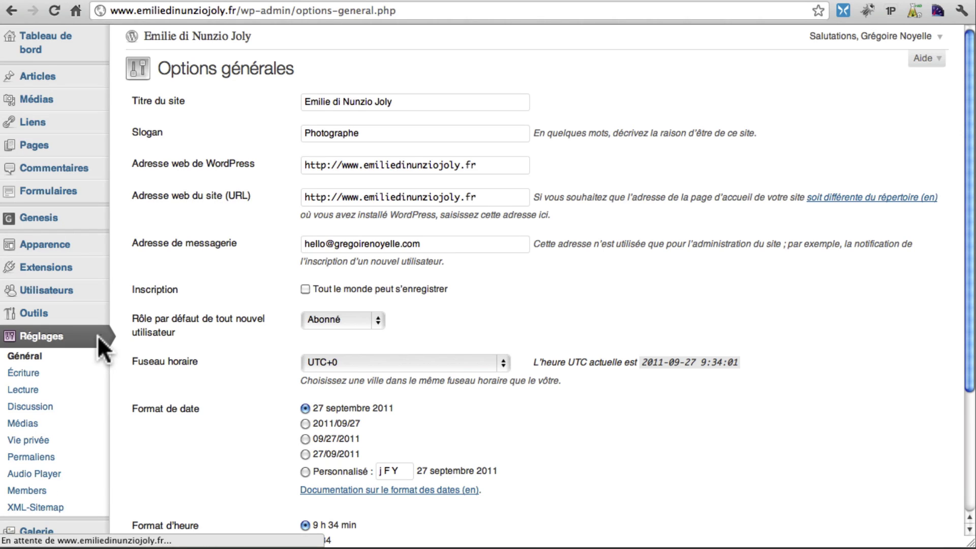
click(99, 334)
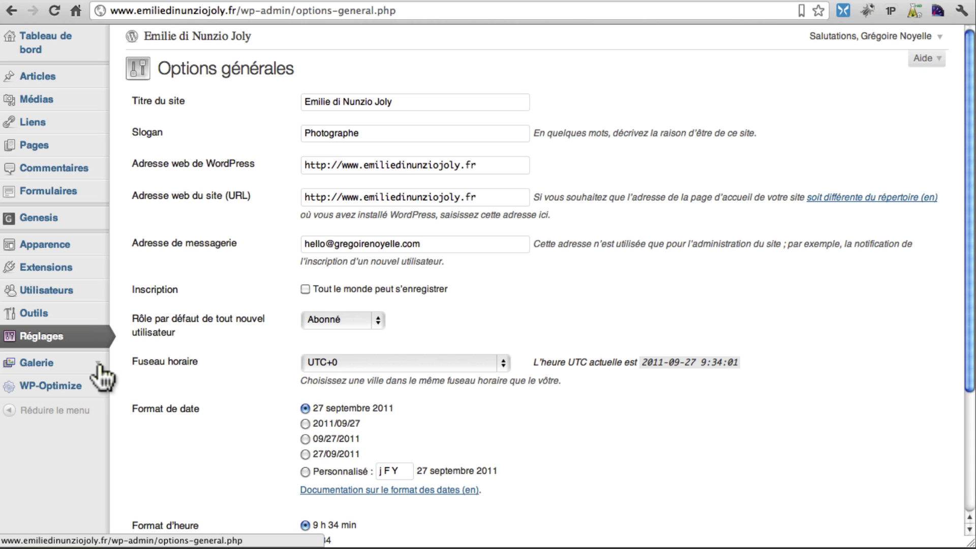
Open the form for adding a new gallery in the Galerie section
click(99, 365)
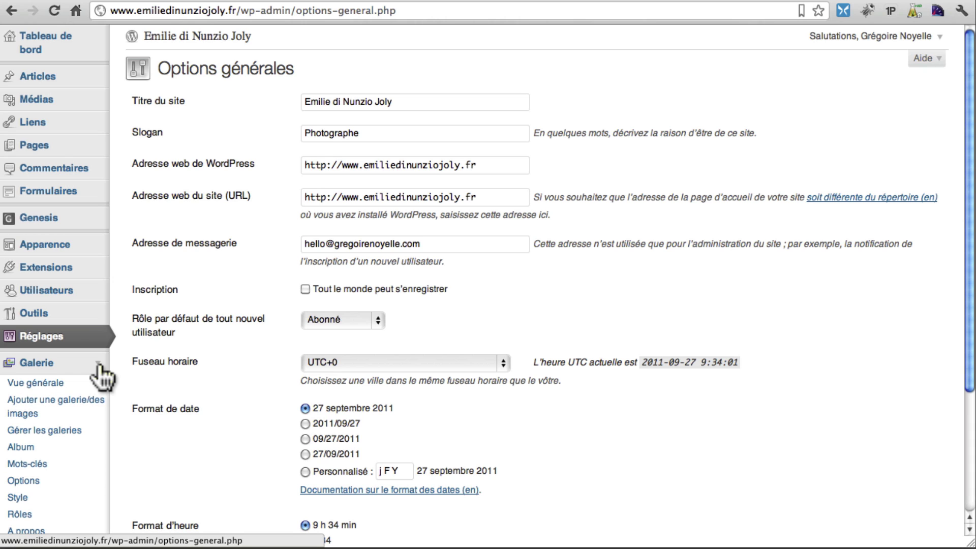
click(80, 400)
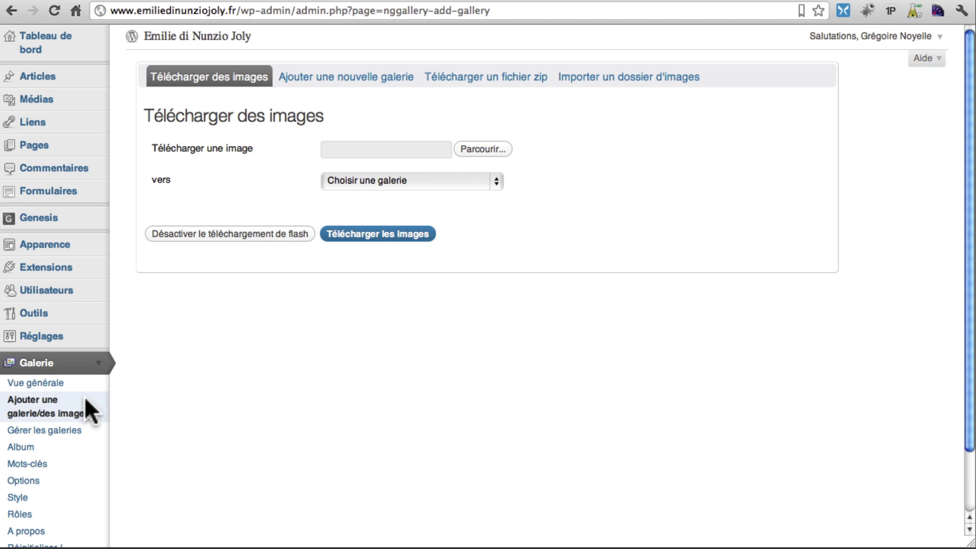
click(336, 82)
Create a new gallery named "Test Galerie"
click(344, 150)
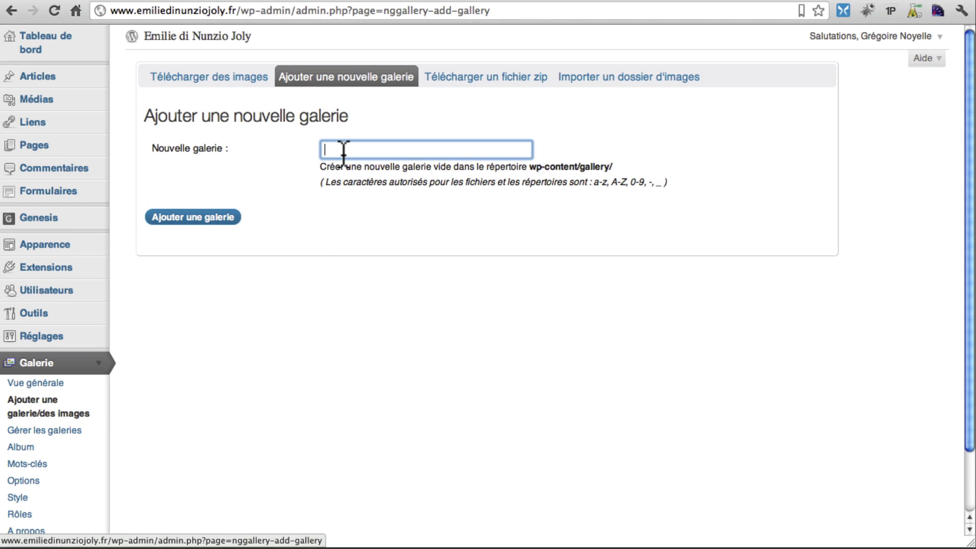
text(GAI)
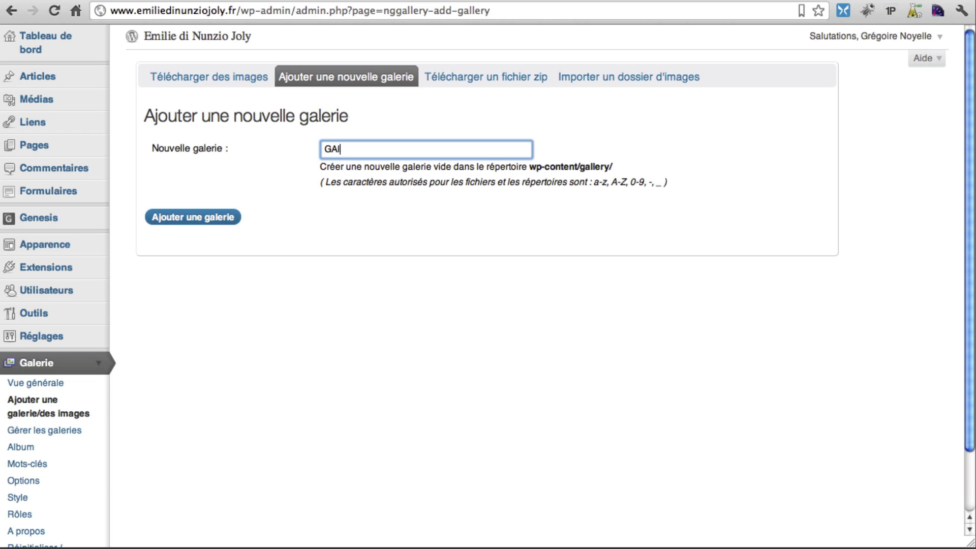
key(BackSpace)
text(allerie)
key(BackSpace)
key(BackSpace)
key(BackSpace)
key(BackSpace)
key(BackSpace)
key(BackSpace)
key(BackSpace)
key(BackSpace)
text(Test GAl)
key(BackSpace)
key(BackSpace)
text(ame)
key(BackSpace)
key(BackSpace)
text(lerie)
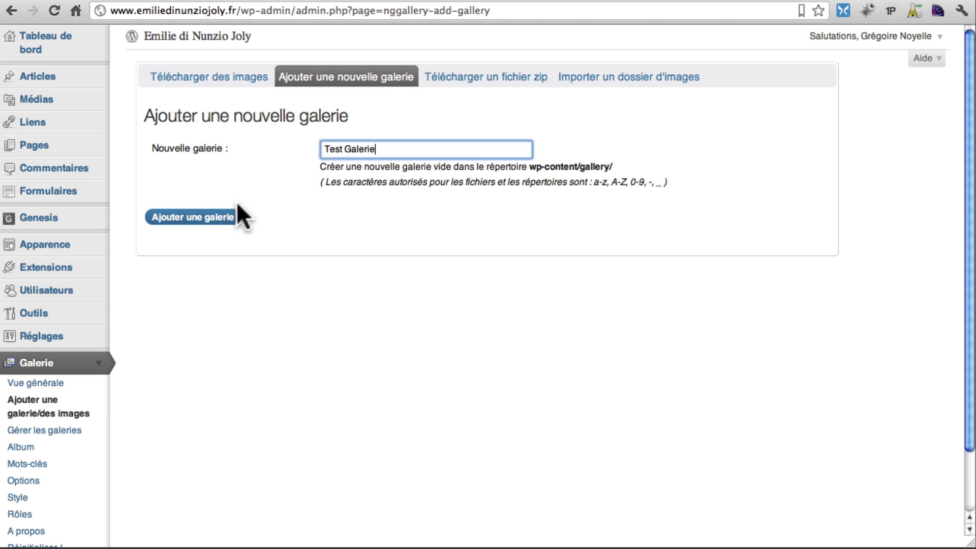
click(212, 210)
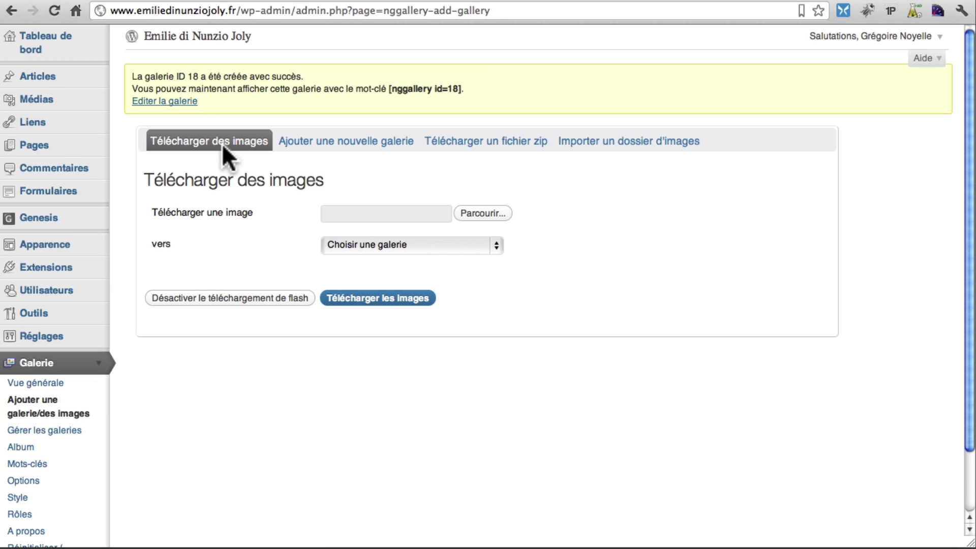
Choose "18 - Test Galerie" as the upload destination and open an enlarged file chooser for the images
click(351, 247)
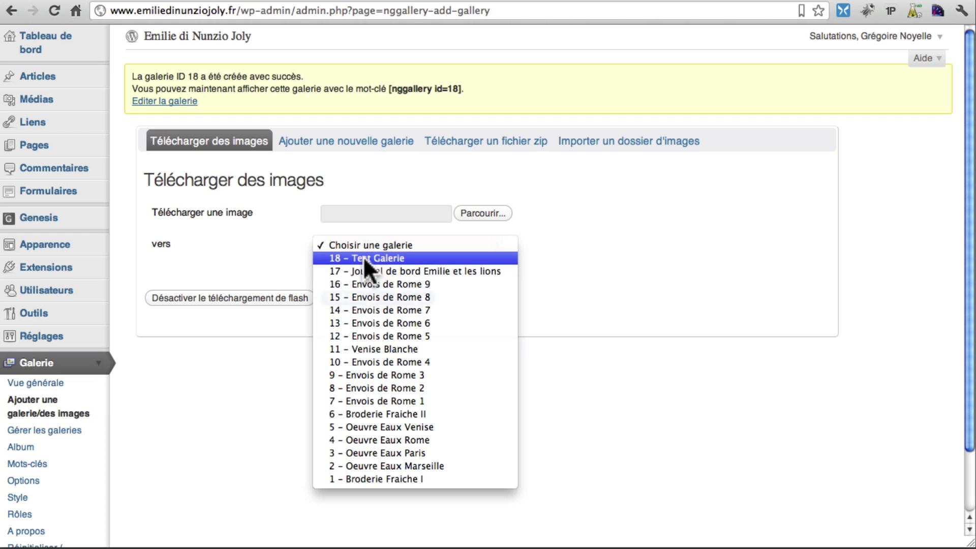
click(366, 258)
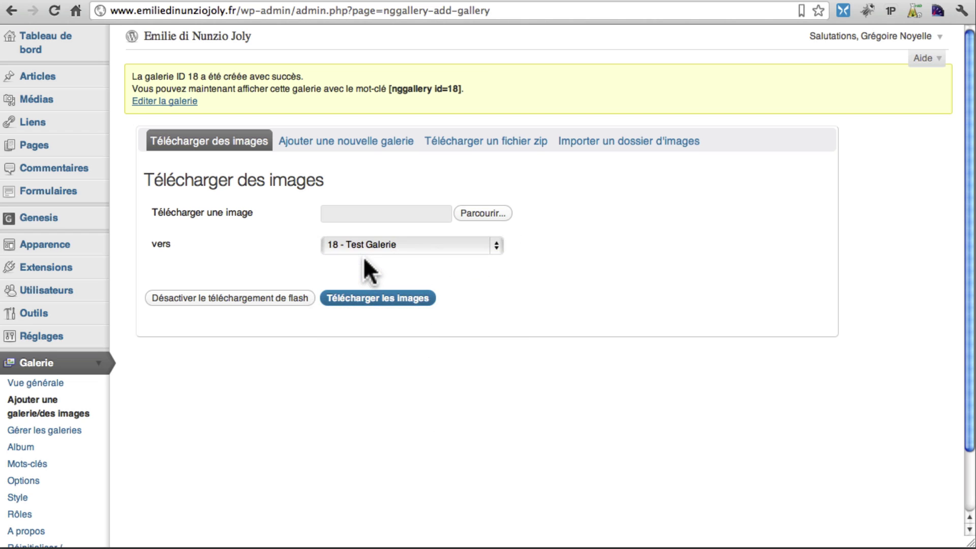
click(480, 213)
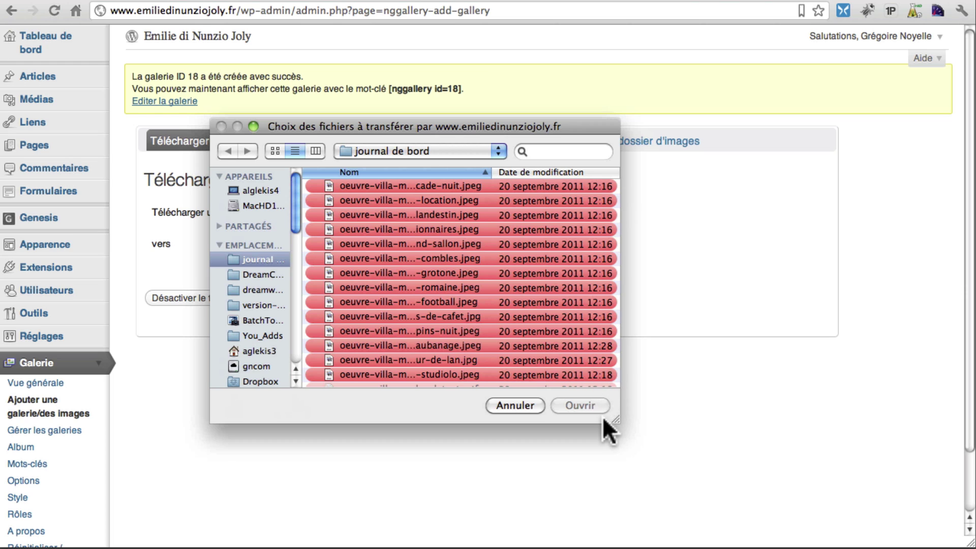
drag(614, 417, 791, 528)
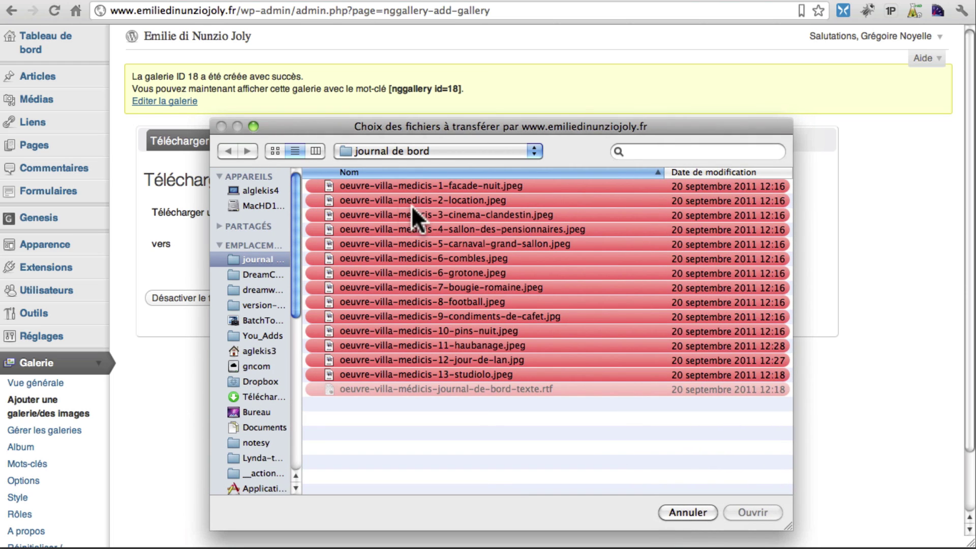
click(404, 186)
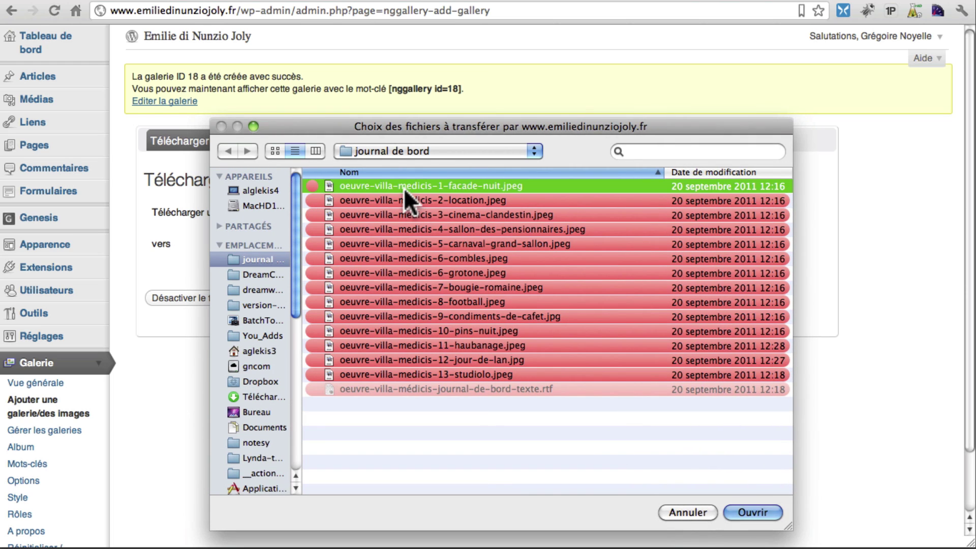
shift+click(402, 344)
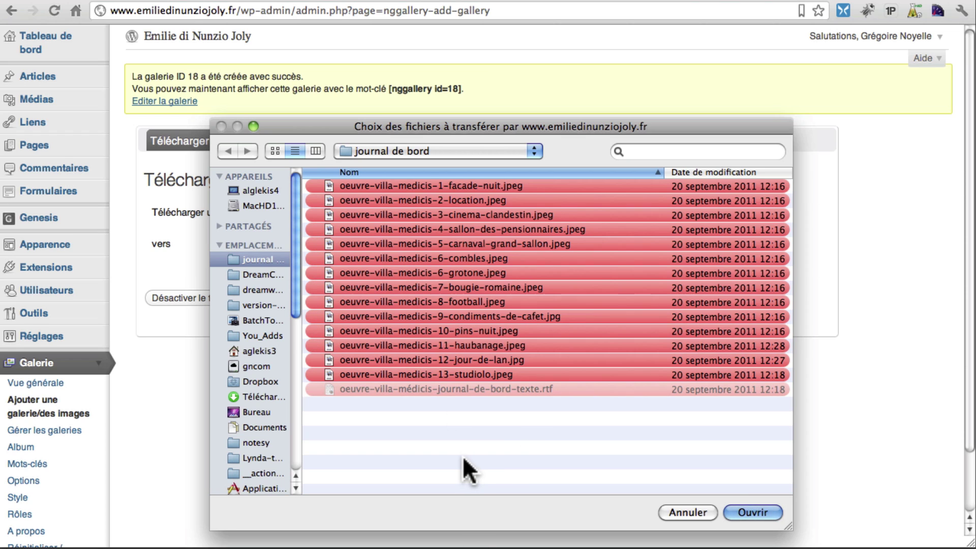
click(462, 456)
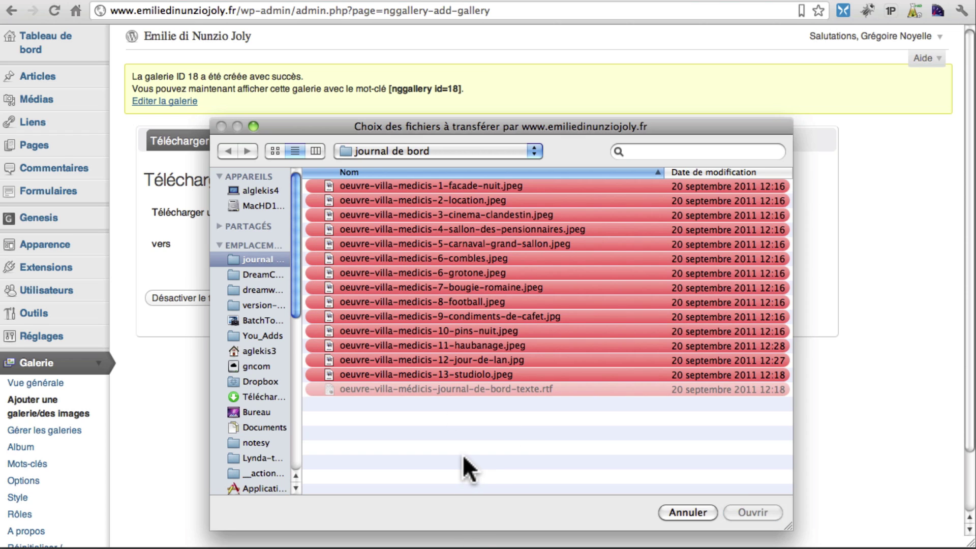
click(372, 184)
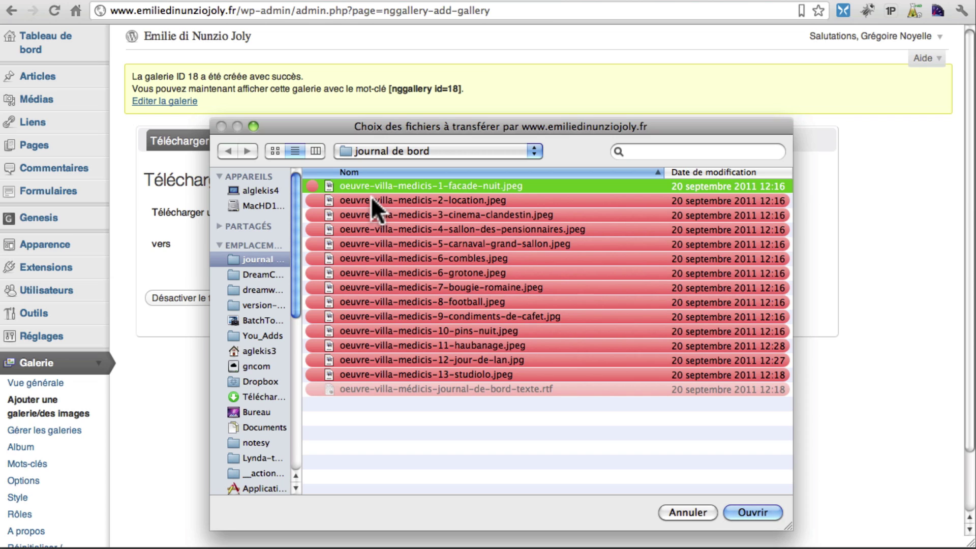
super+click(378, 243)
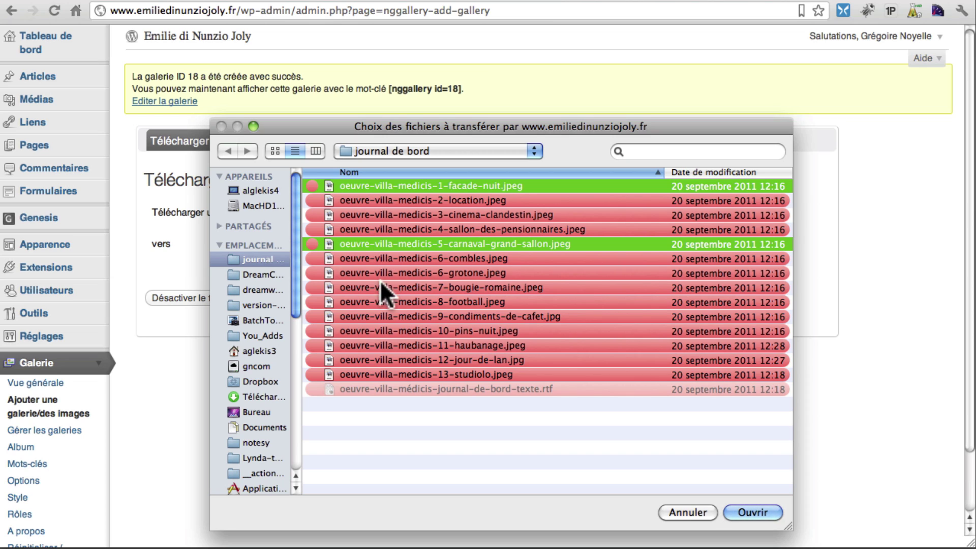
super+click(383, 287)
super+click(391, 346)
click(432, 443)
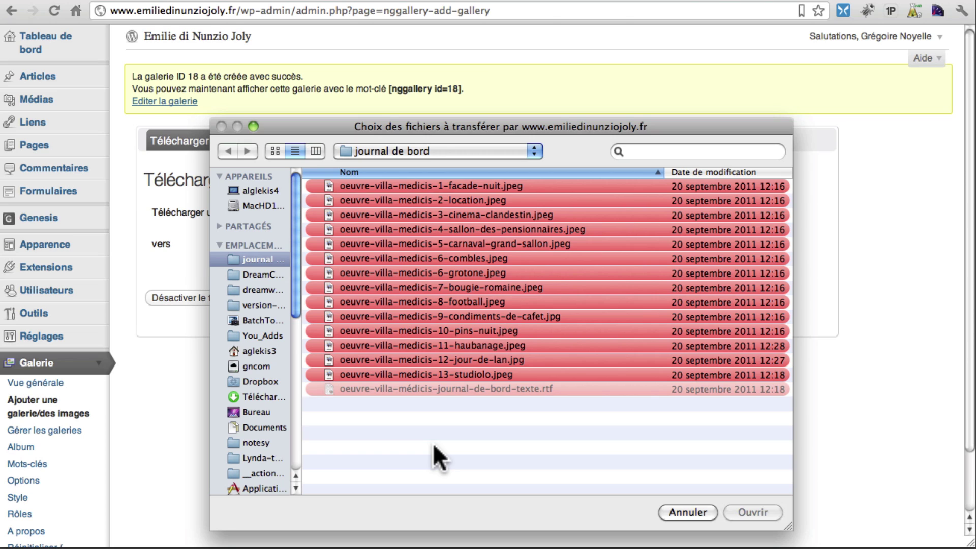
Upload all images from oeuvre-villa-medicis-1-facade-nuit.jpeg through oeuvre-villa-medicis-13-studiolo.jpeg in the journal de bord folder to Test Galerie
click(400, 180)
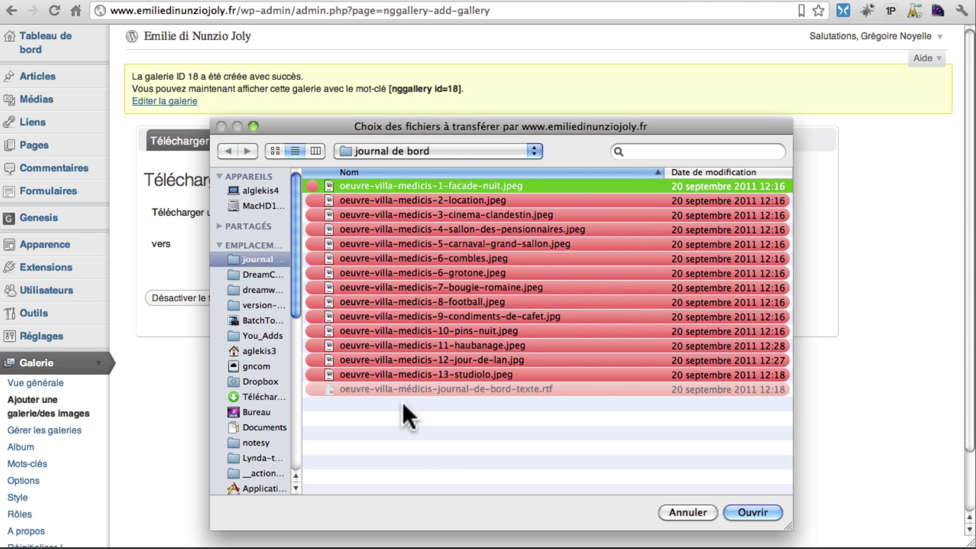
shift+click(402, 374)
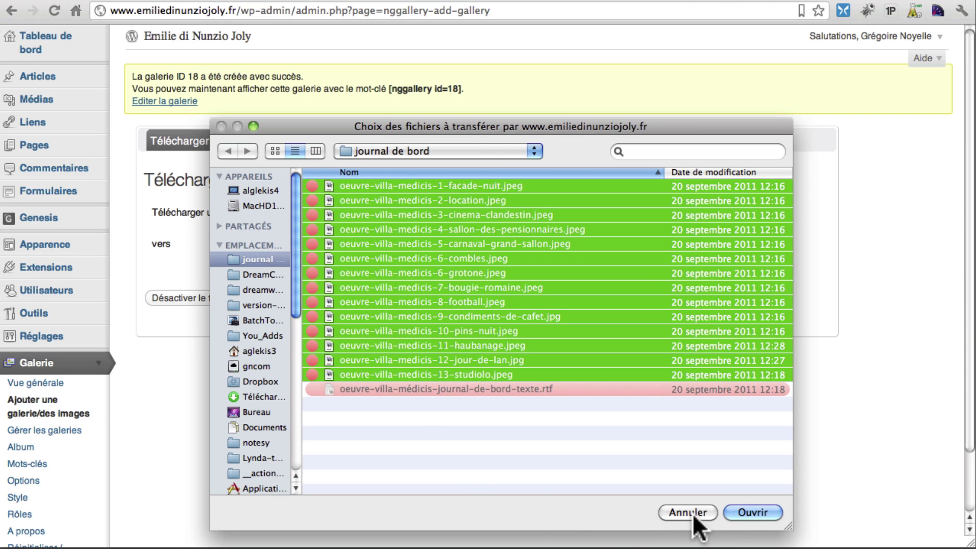
click(743, 511)
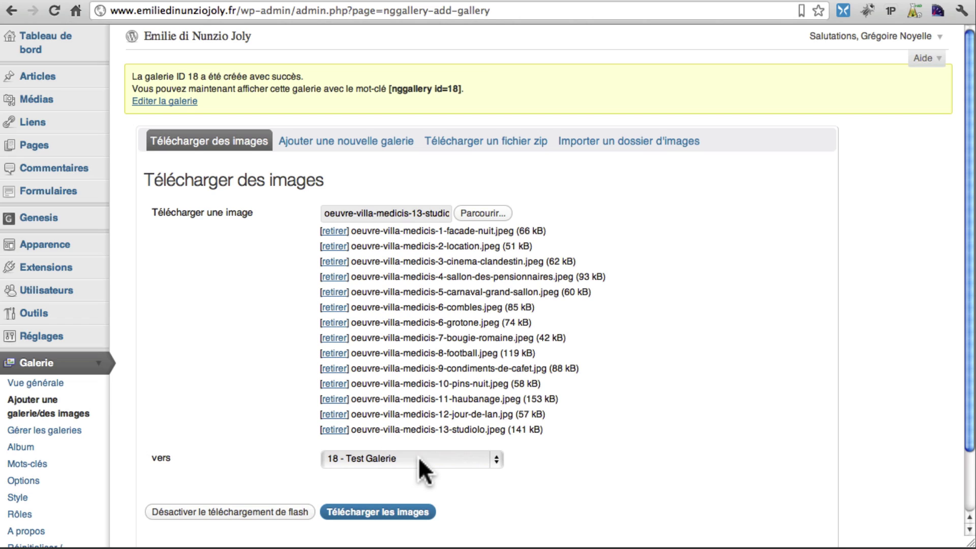
click(407, 514)
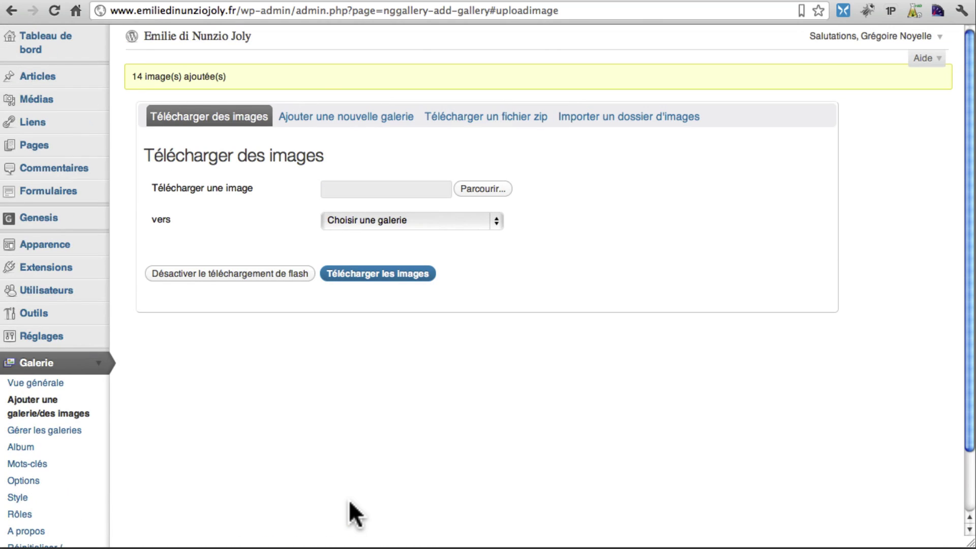
Sort the list of managed galleries by gallery name and open Test Galerie for editing
click(71, 432)
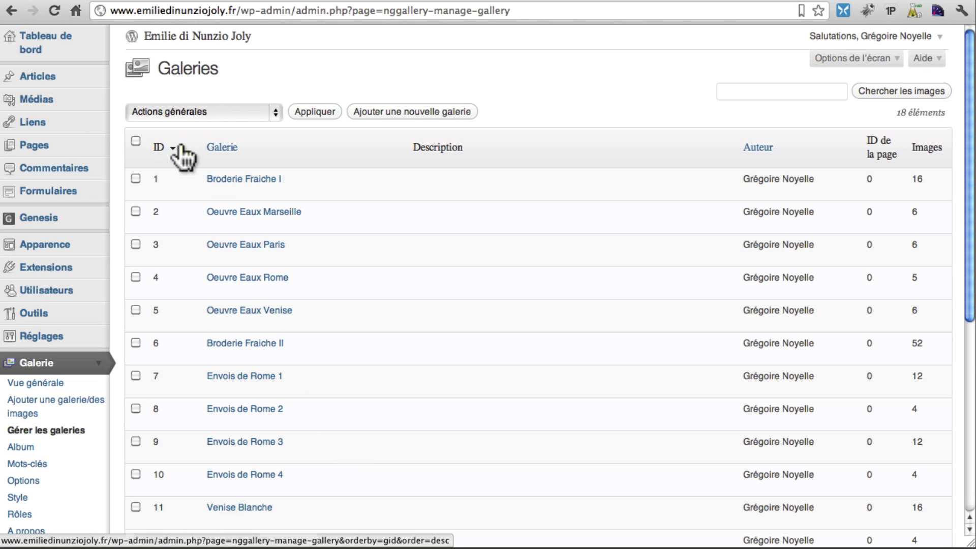
click(224, 145)
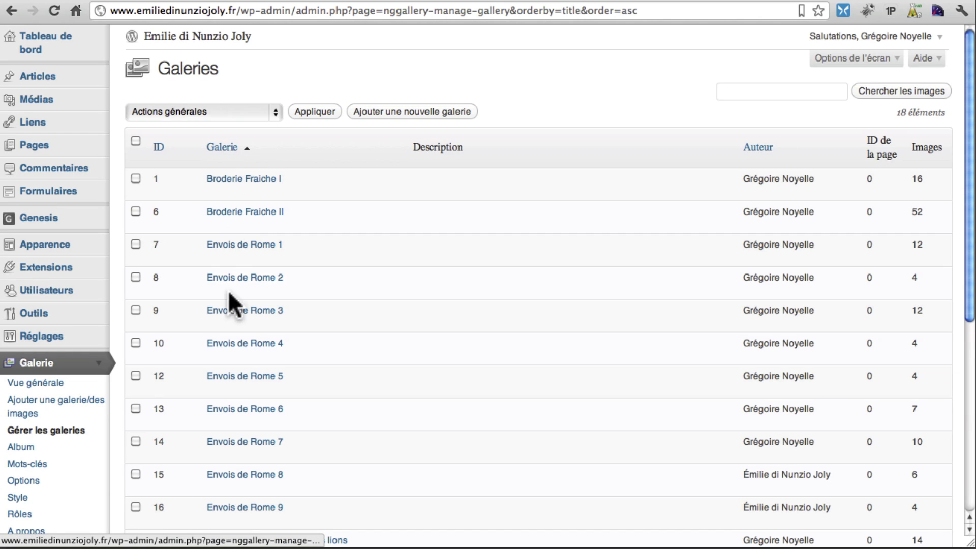
scroll(227, 392, down, 6)
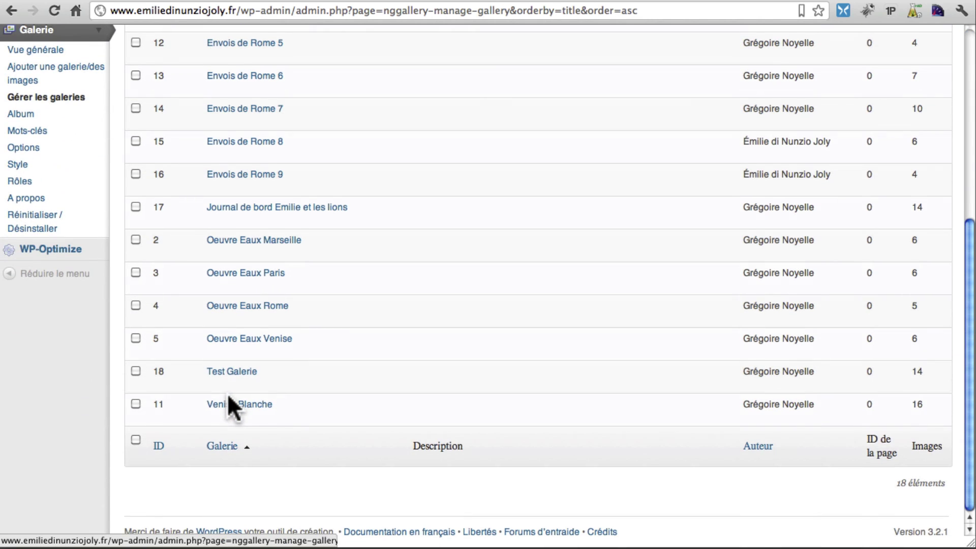
click(229, 371)
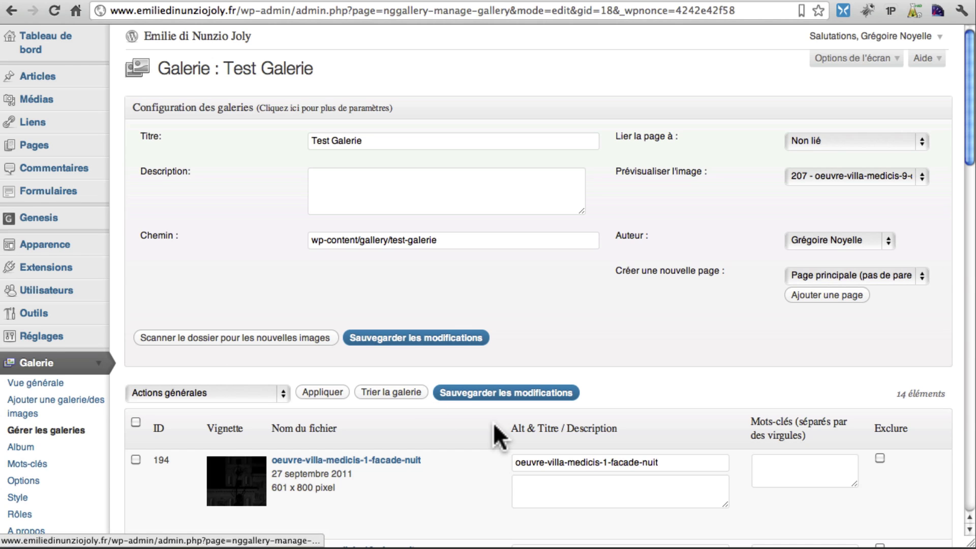
Recrop the thumbnail of oeuvre-villa-medicis-11-haubanage to the lower part of the tree, including the trunk, and update it
scroll(494, 425, down, 6)
scroll(495, 402, up, 7)
scroll(409, 430, down, 3)
scroll(408, 428, down, 5)
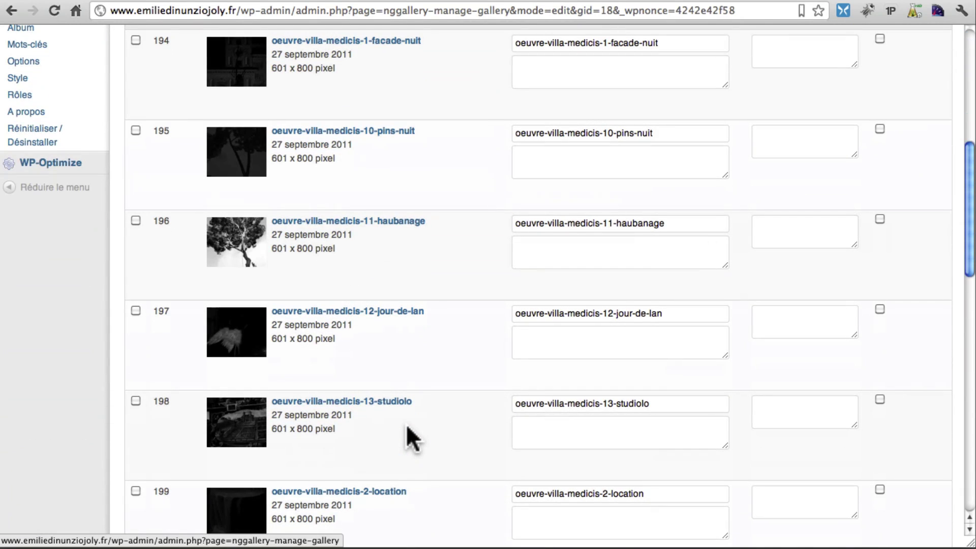
mouse_move(298, 275)
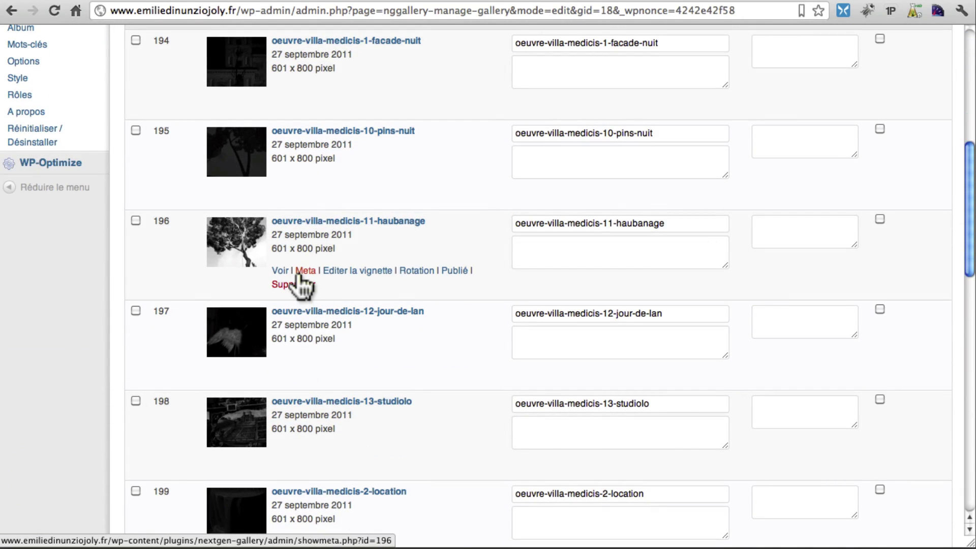
click(348, 274)
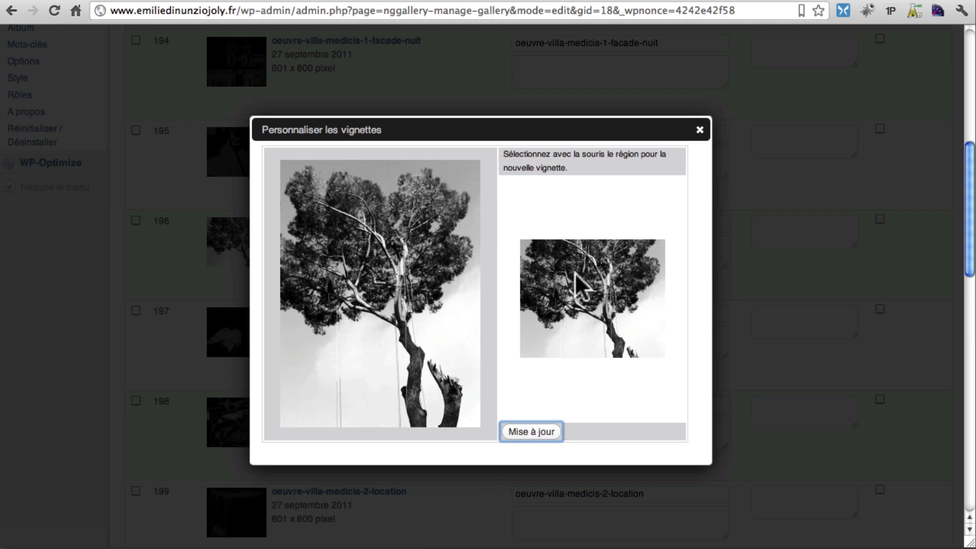
drag(289, 201, 409, 388)
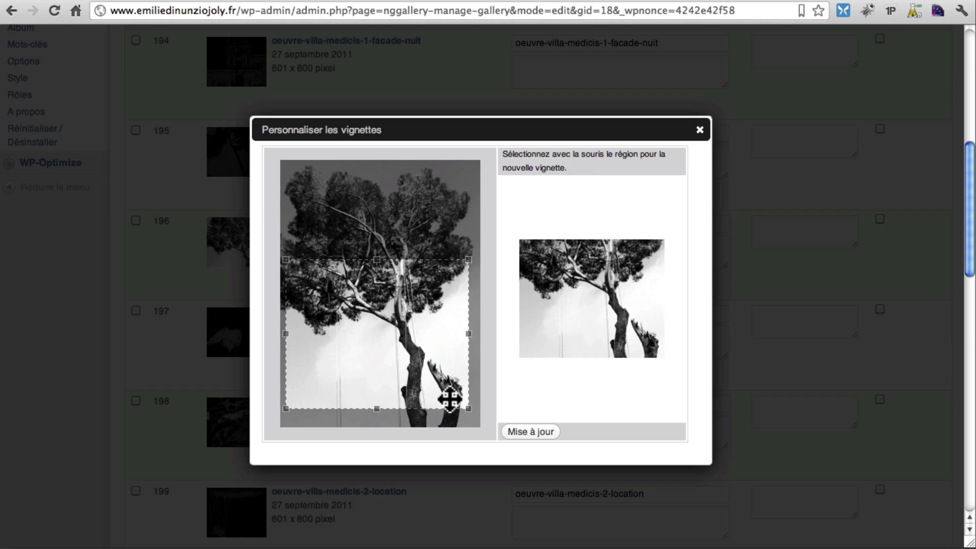
click(534, 436)
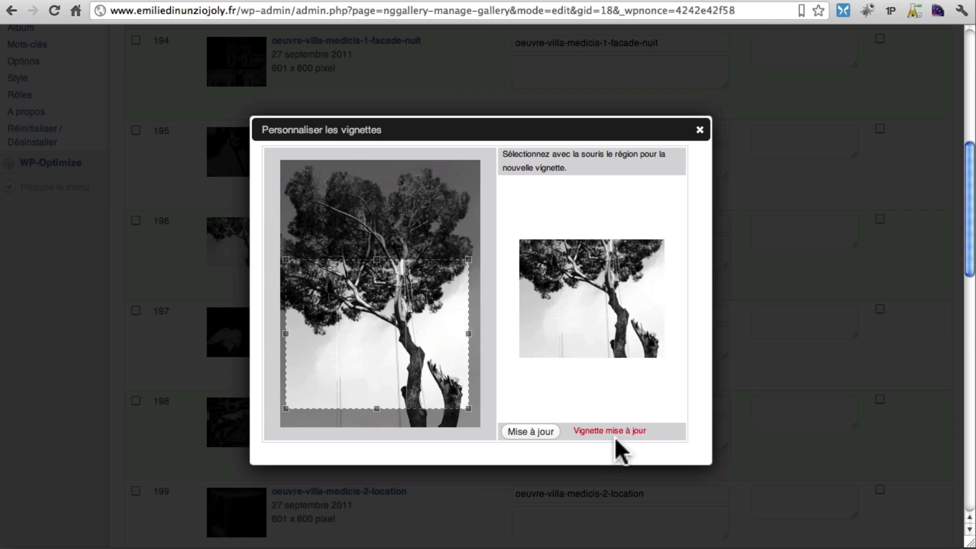
Close the thumbnail editor and save the changes to Test Galerie
click(700, 130)
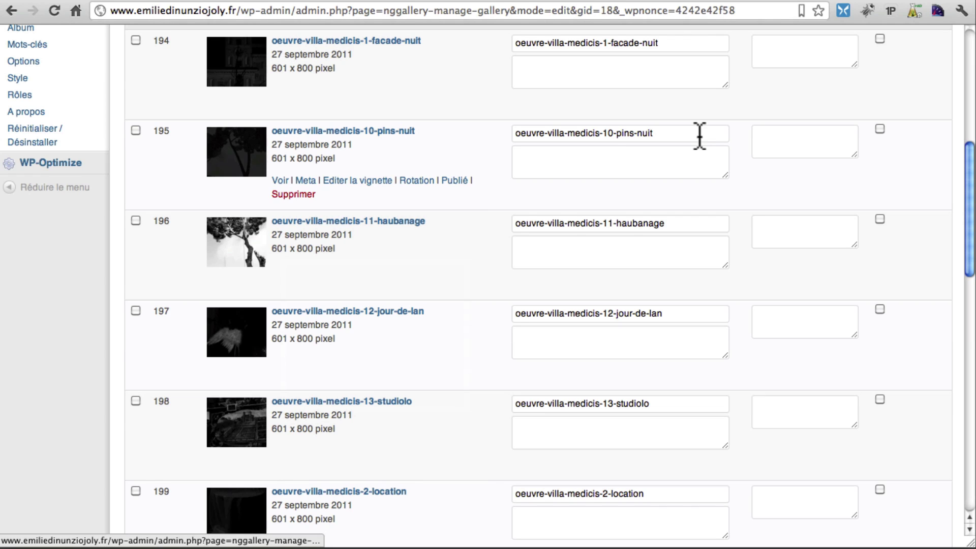
scroll(396, 317, up, 8)
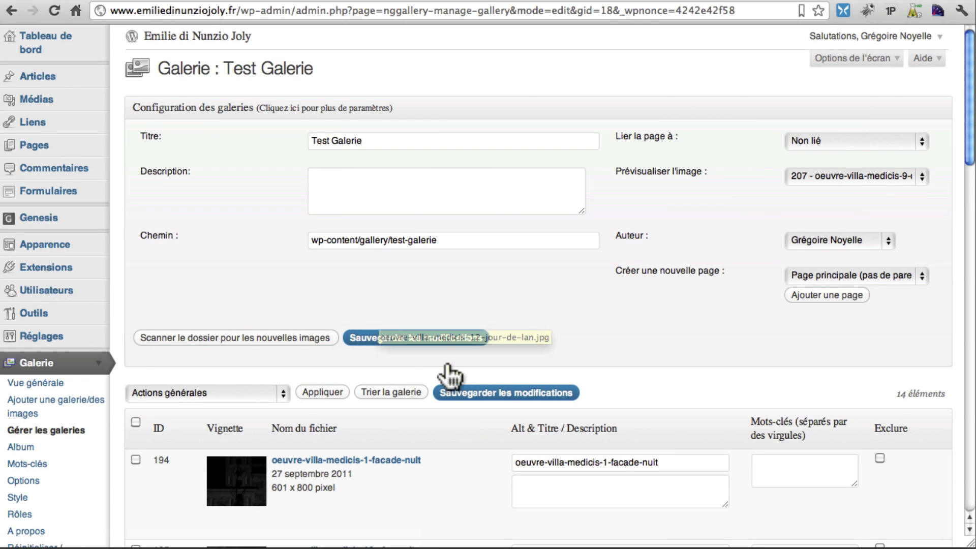
click(474, 394)
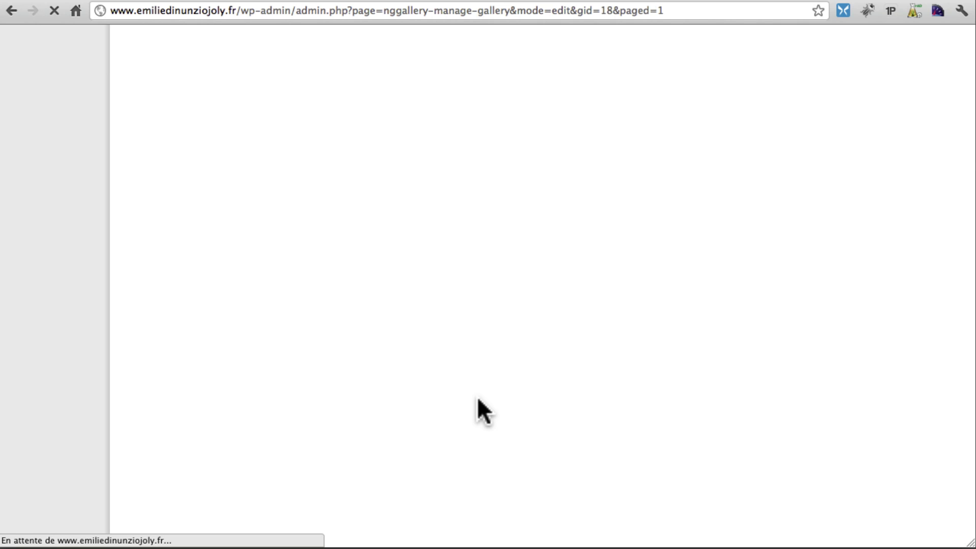
Sort Test Galerie so that oeuvre-villa-medicis-11-haubanage comes first, update the sort order and return to the gallery
scroll(483, 462, down, 3)
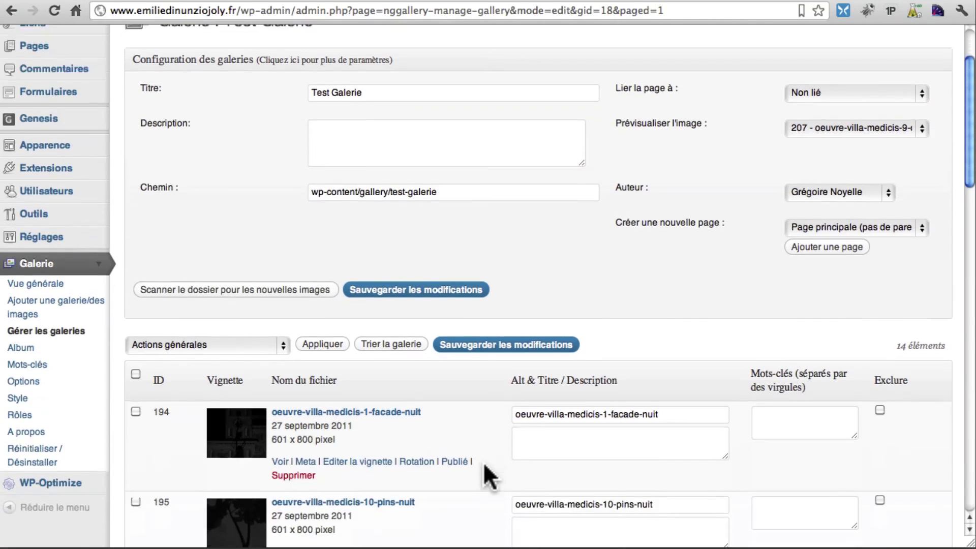
scroll(483, 462, down, 2)
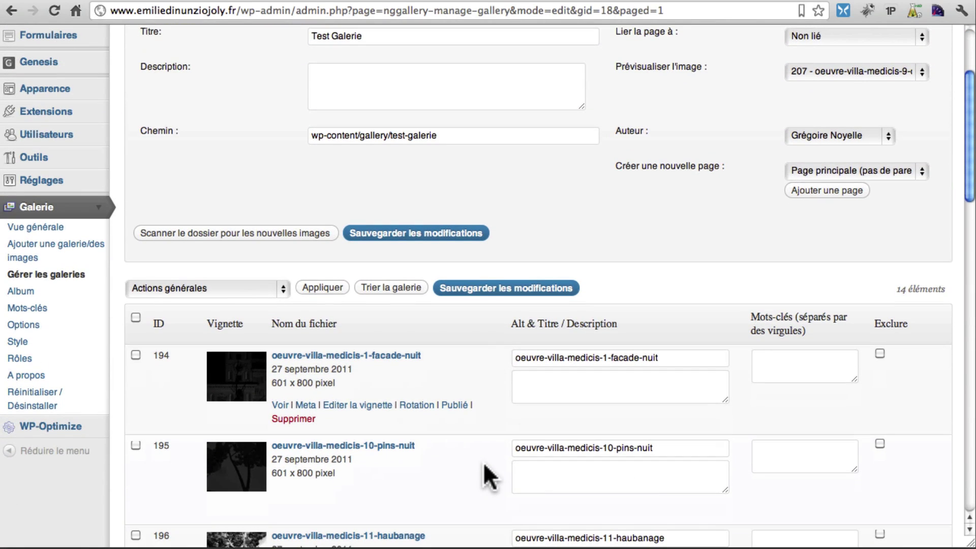
click(390, 287)
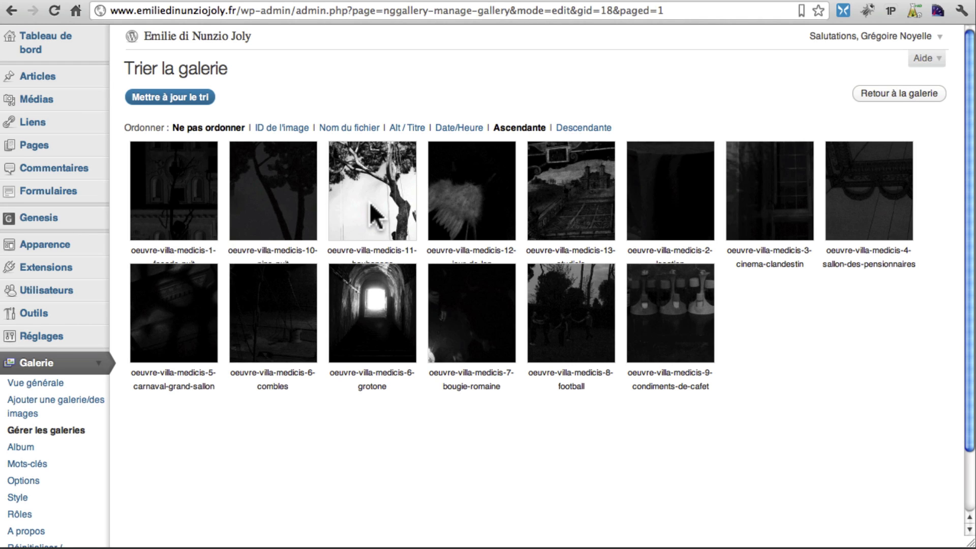
click(377, 203)
drag(376, 202, 162, 189)
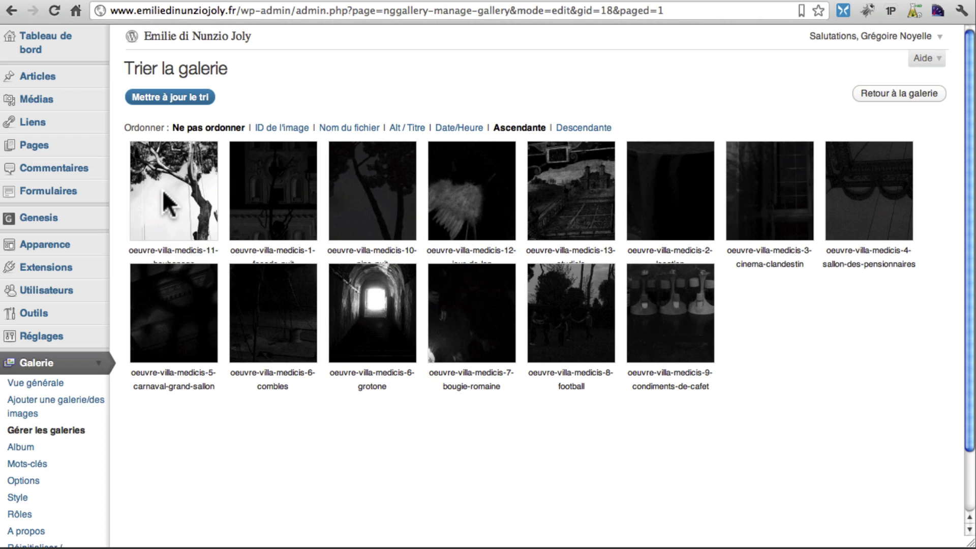
click(197, 98)
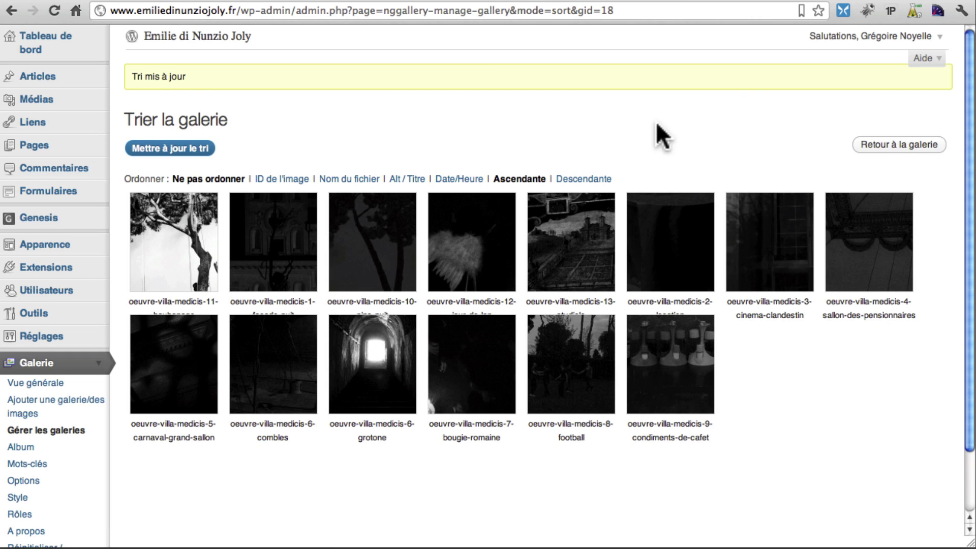
click(885, 144)
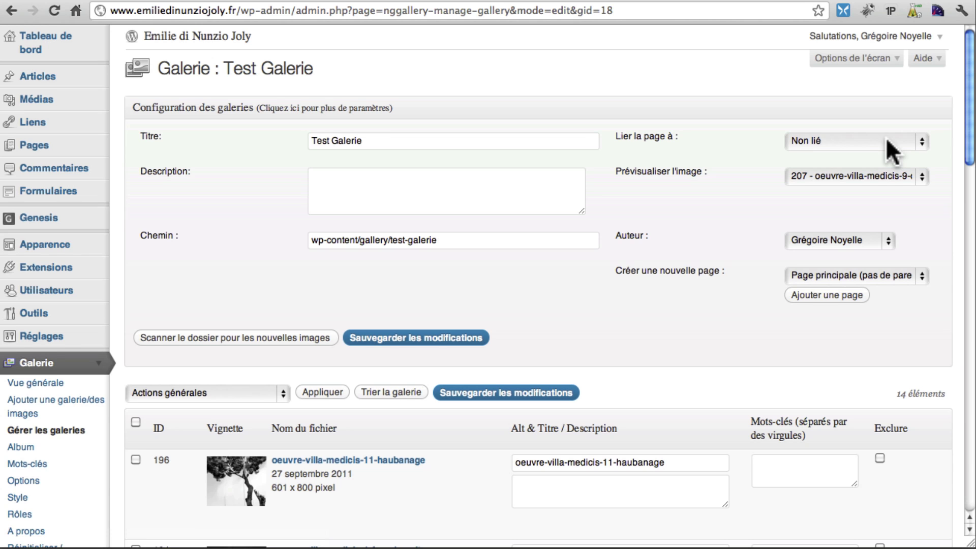
Give oeuvre-villa-medicis-11-haubanage the description "Légende de l'image" and save the gallery changes
scroll(625, 486, down, 5)
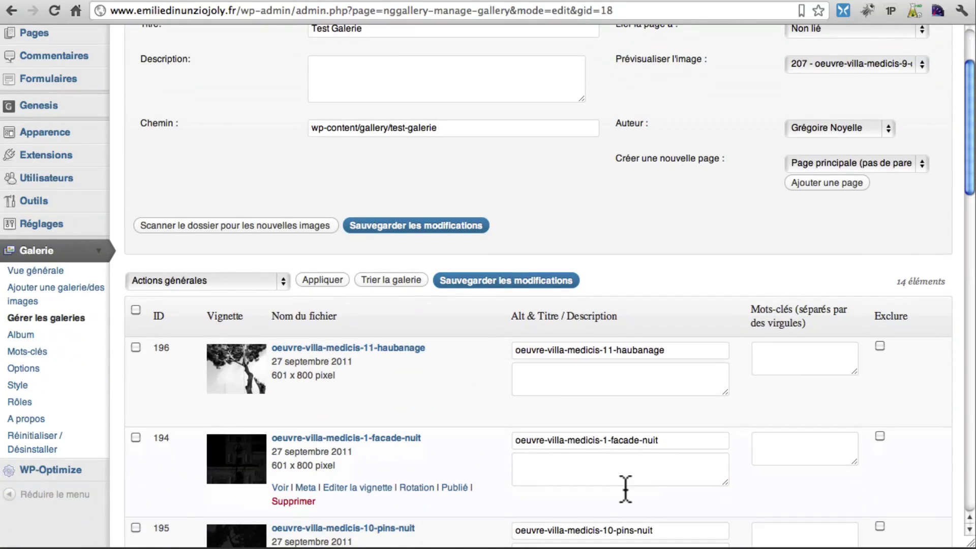
click(543, 381)
text(Mé)
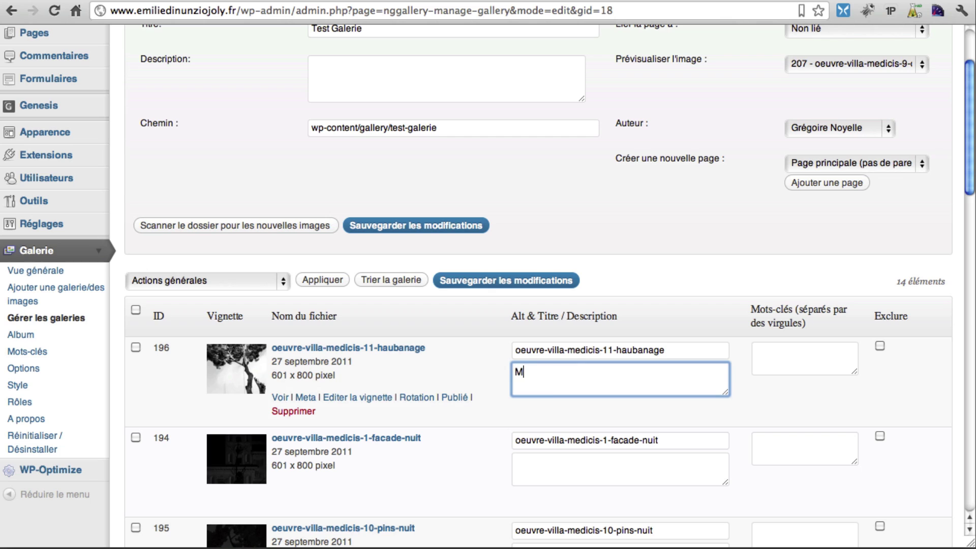
key(BackSpace)
key(BackSpace)
text(Légene)
key(BackSpace)
text(de de l'image)
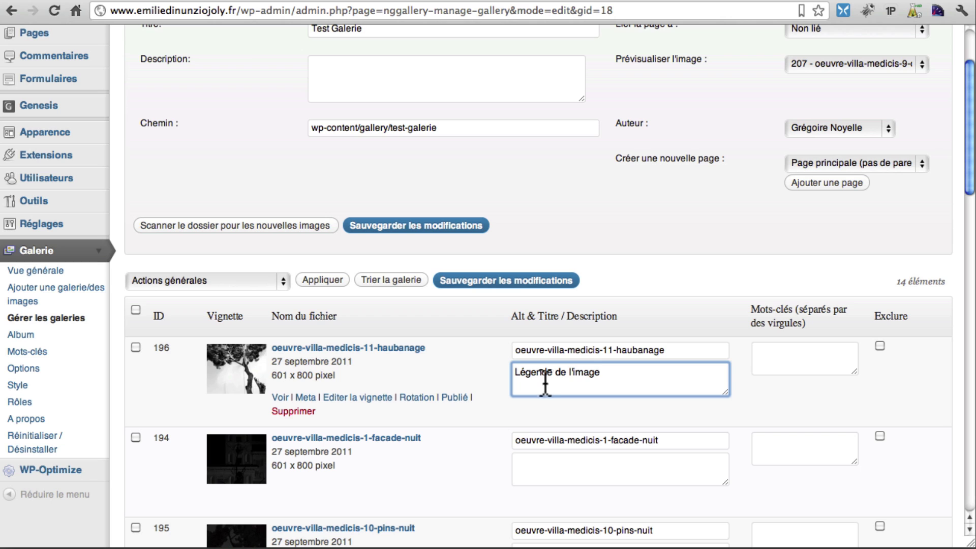
click(488, 281)
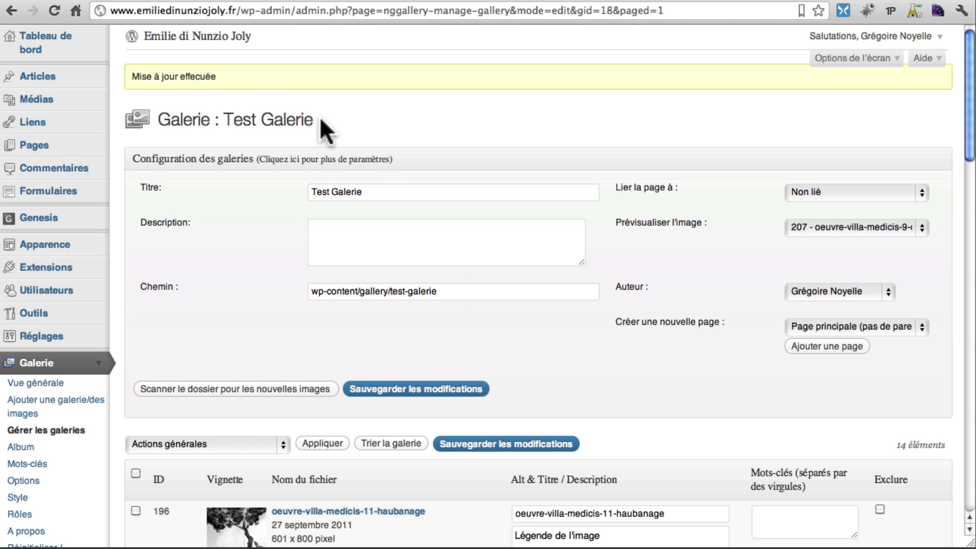
Create a new article titled "Test Galerie"
drag(318, 121, 225, 123)
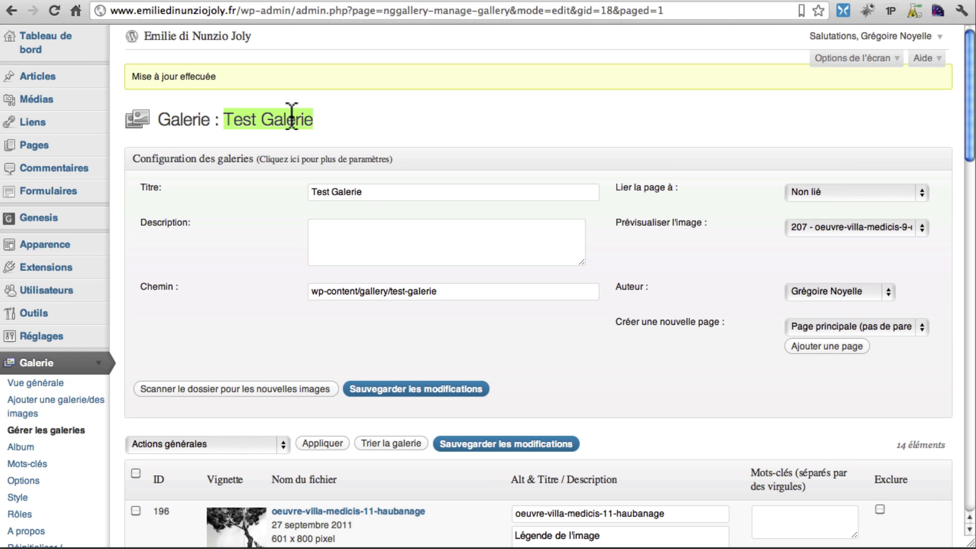
click(97, 76)
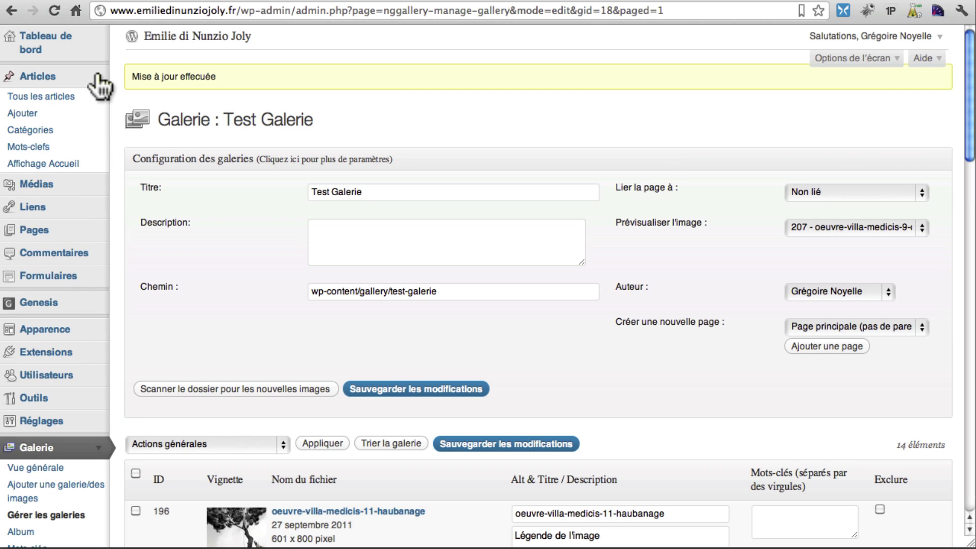
click(22, 113)
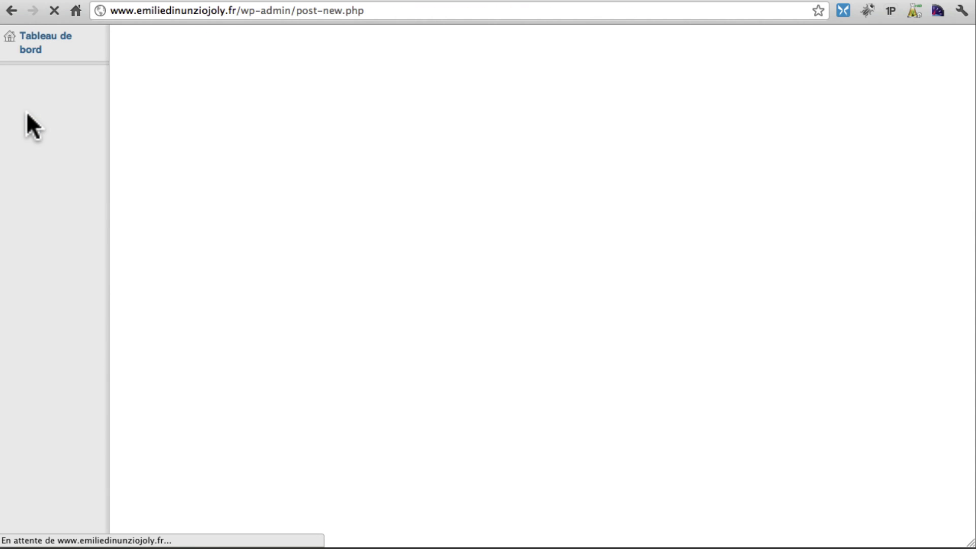
click(198, 107)
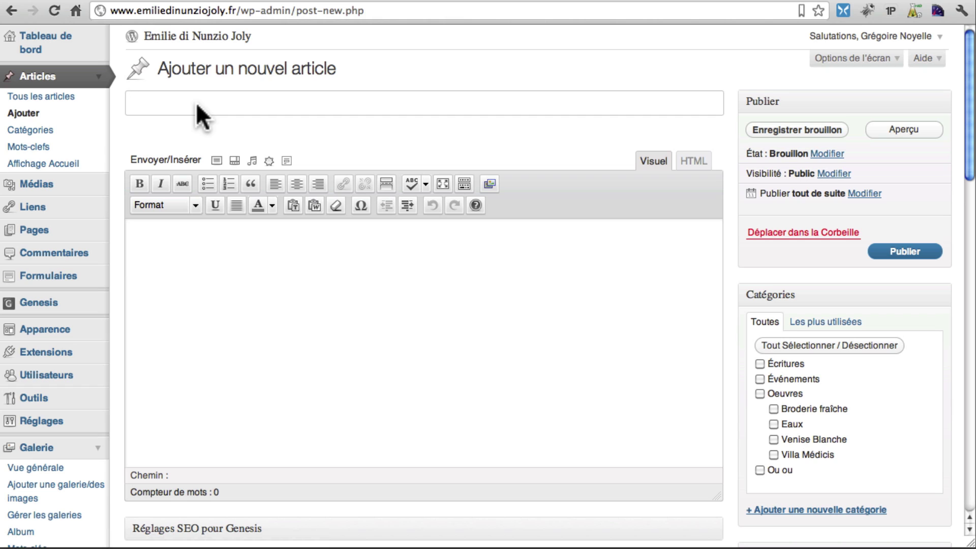
text(Test Galerie)
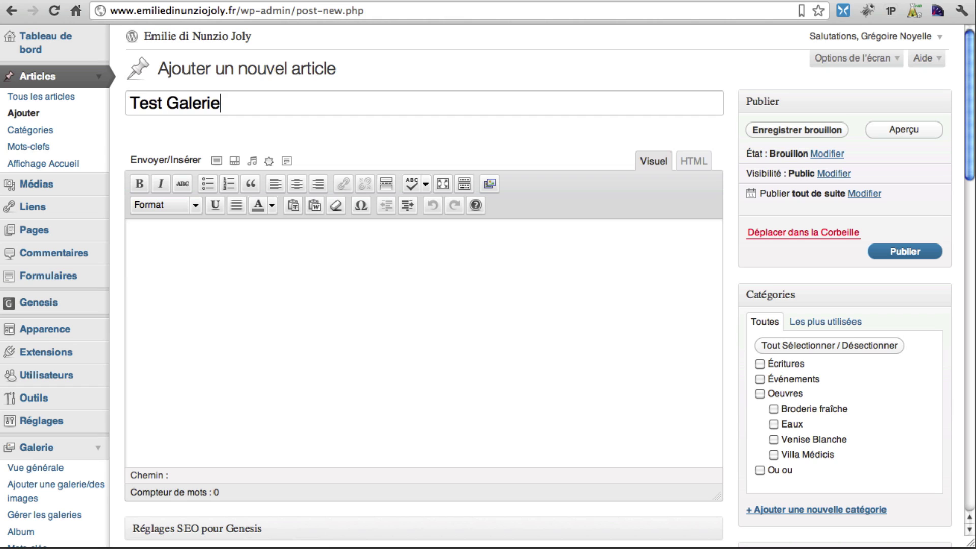
click(225, 239)
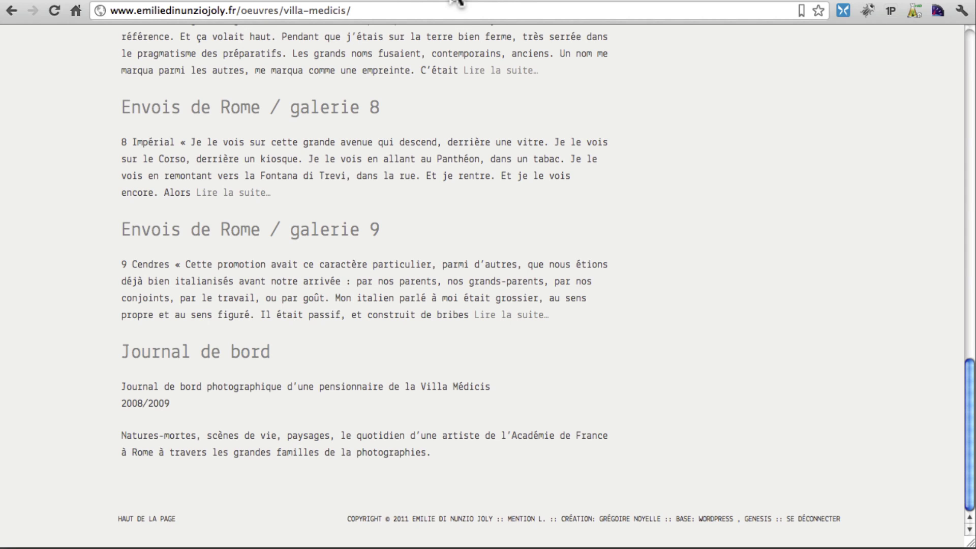
Examine how the articles are listed on the site's public Villa Médicis page, from the page heading down to Journal de bord
scroll(477, 179, up, 10)
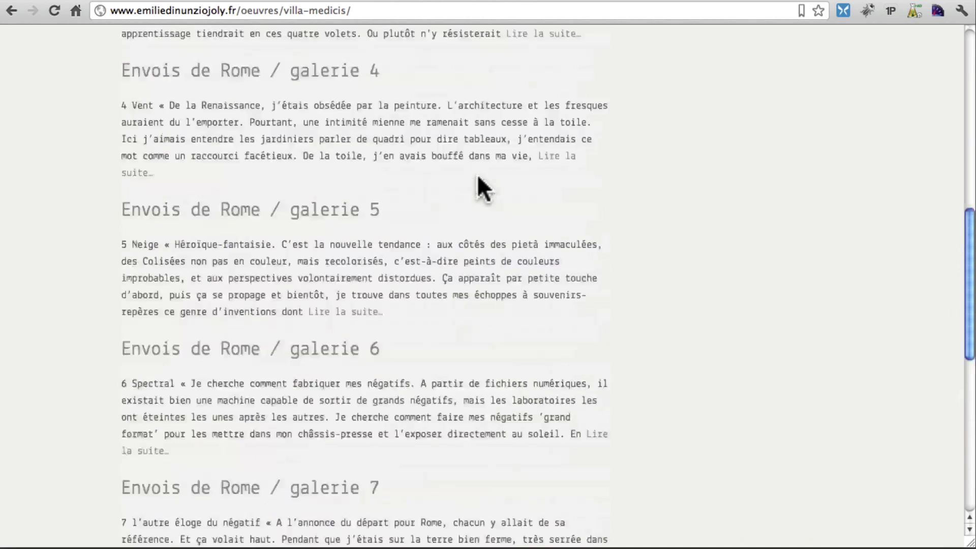
scroll(477, 176, up, 10)
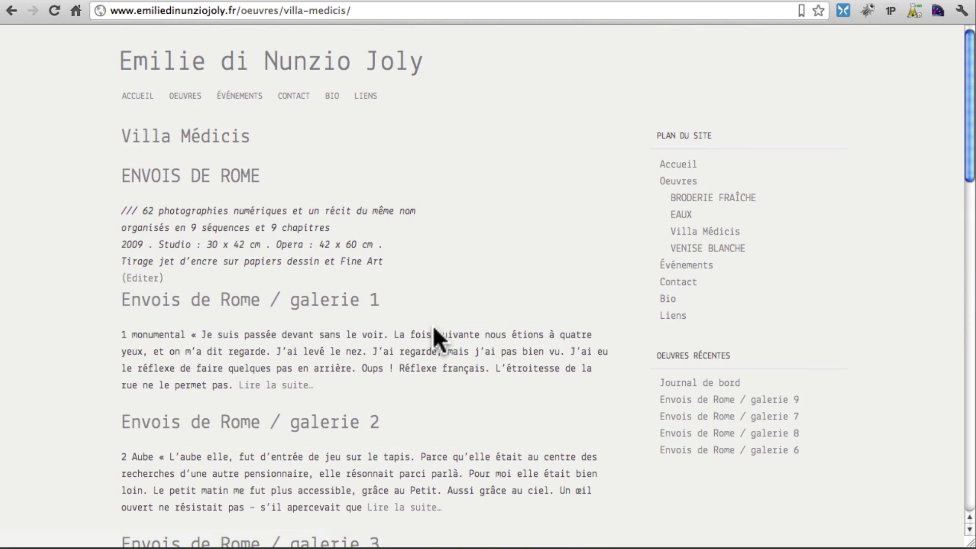
scroll(365, 324, down, 14)
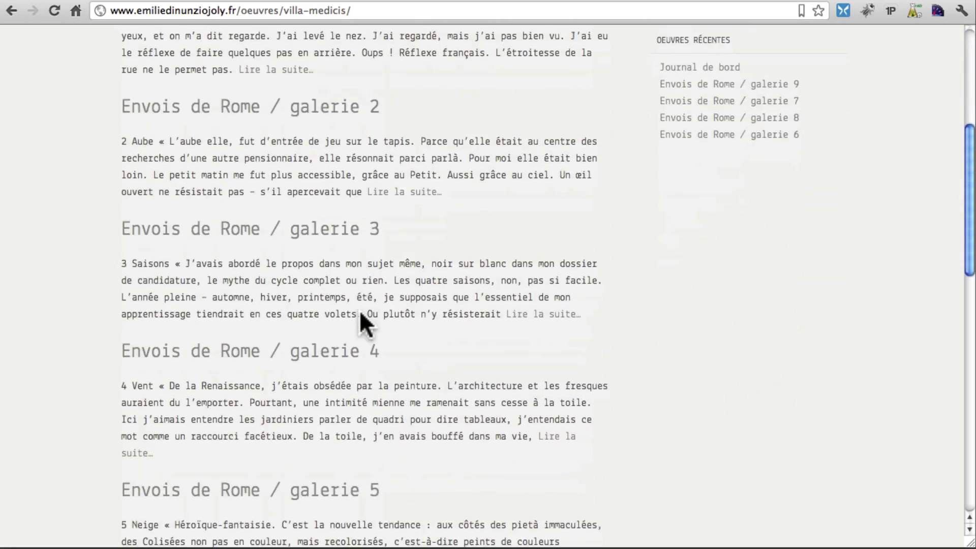
scroll(361, 313, down, 7)
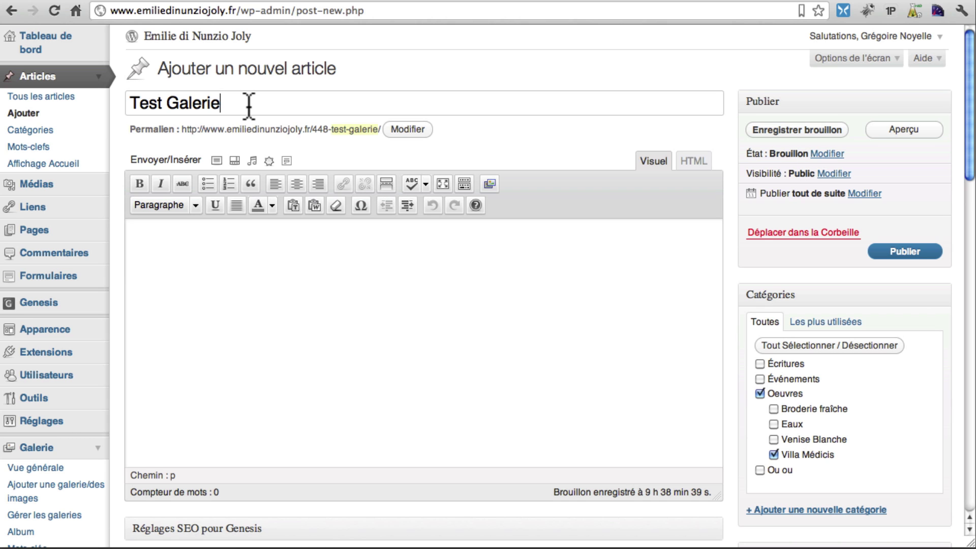
click(400, 2)
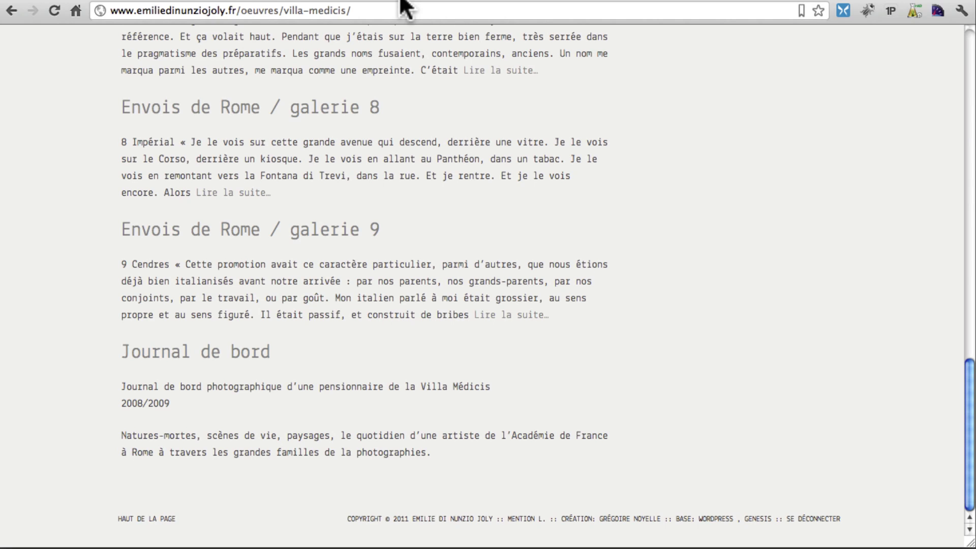
scroll(425, 163, up, 20)
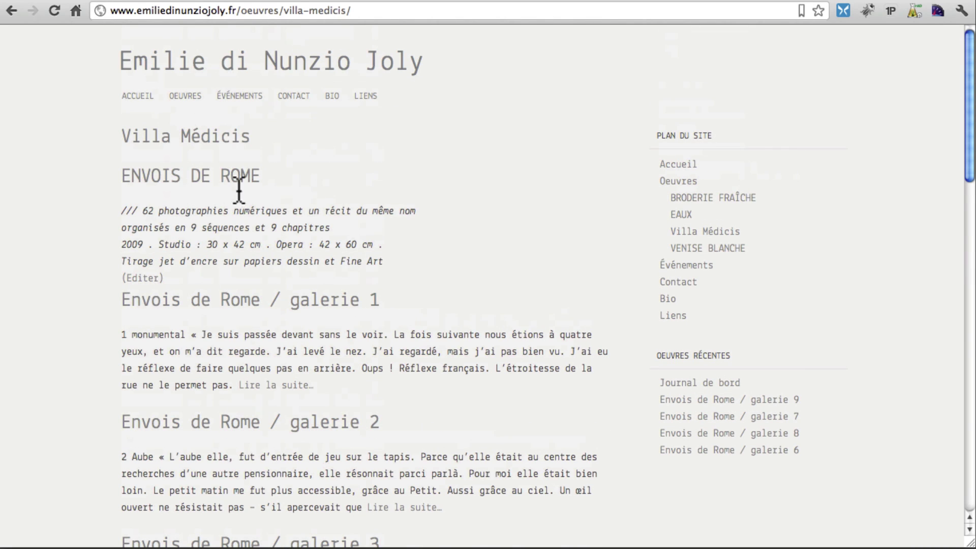
scroll(251, 199, down, 20)
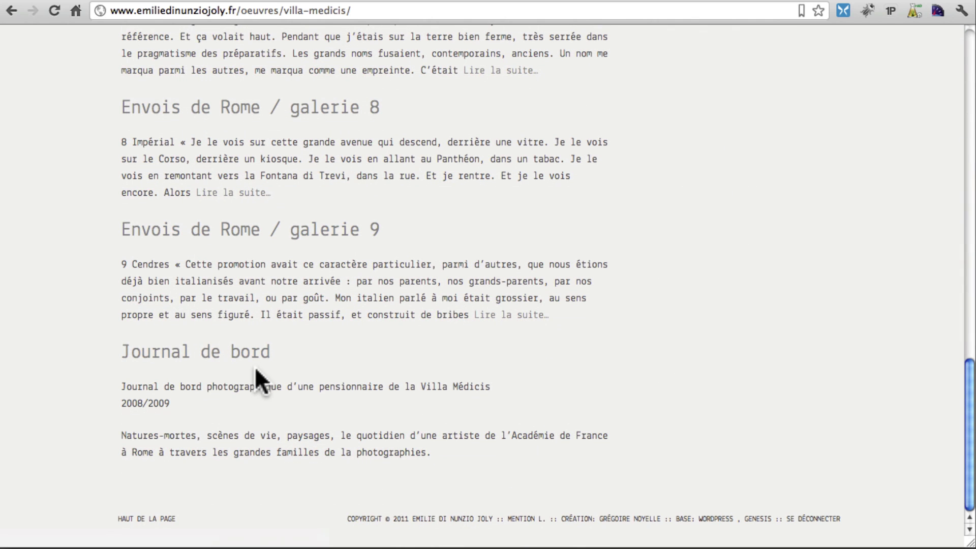
click(268, 2)
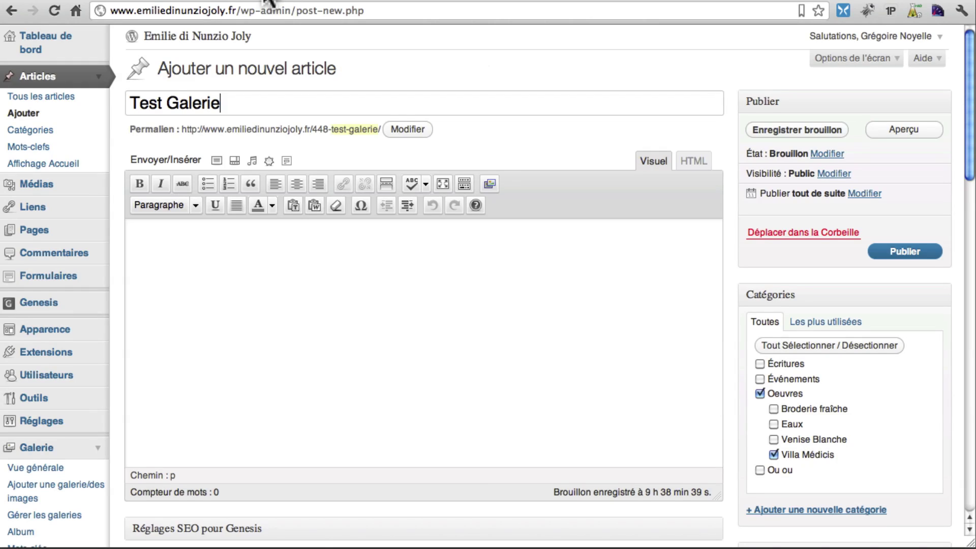
Write "Mon texte foeufoeu" as the body text of the Test Galerie article
click(279, 260)
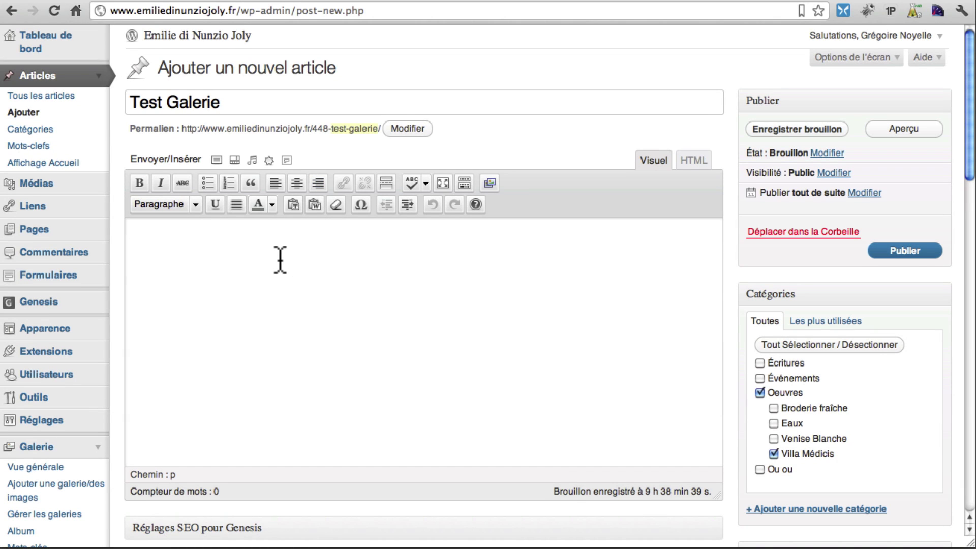
text(MOs i)
key(BackSpace)
key(BackSpace)
key(BackSpace)
key(BackSpace)
text(on ta)
text(exte)
text( foeufoeu)
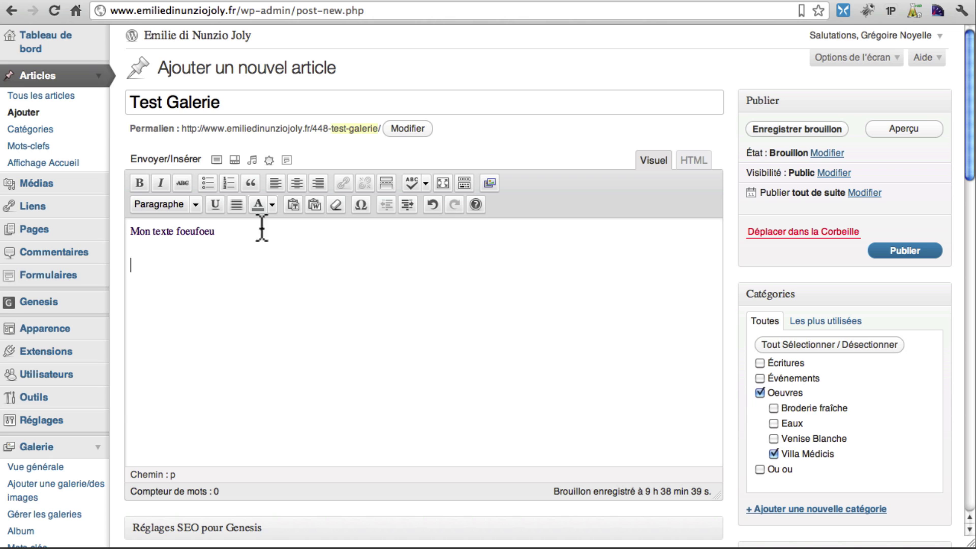
Insert the NextGEN gallery "18 - Test Galerie" as Liste d'images on a new line below the article's text
click(217, 160)
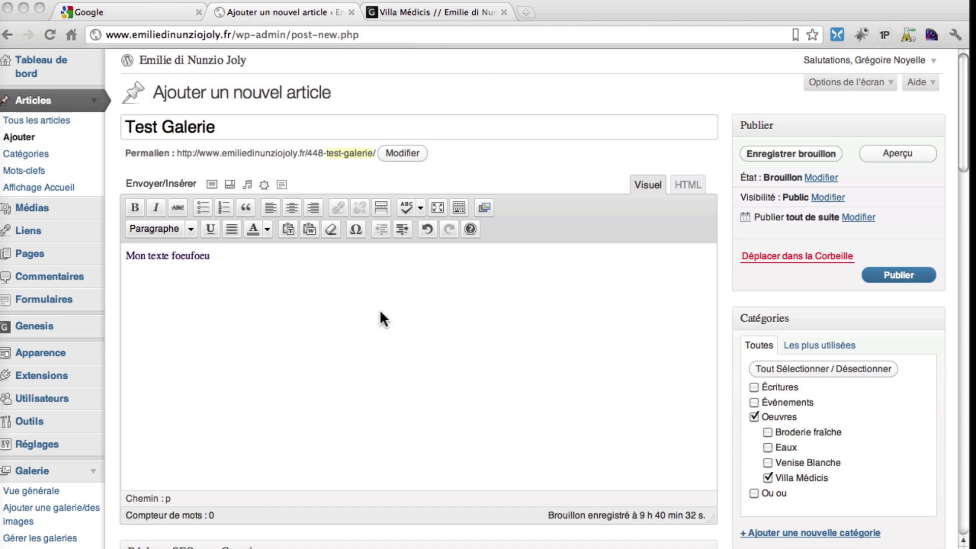
click(320, 276)
key(Return)
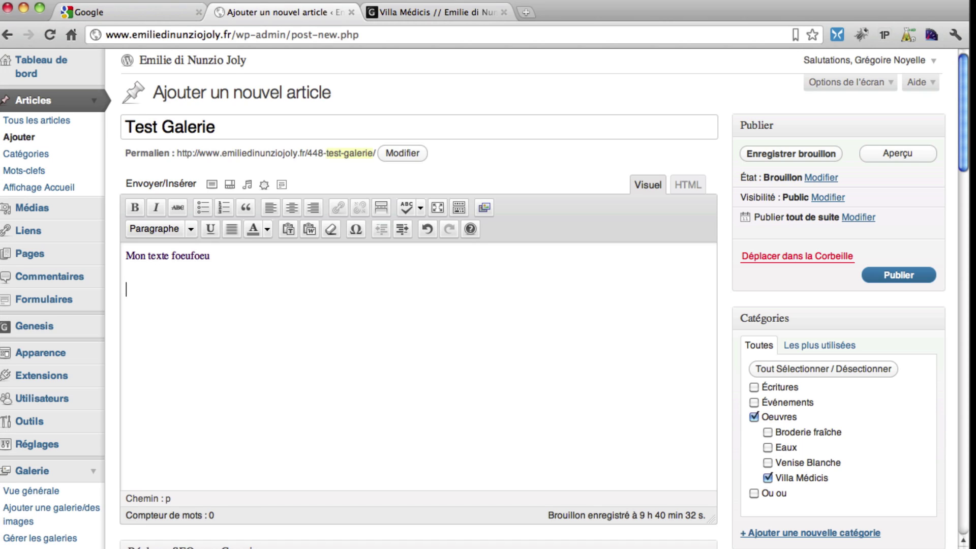
click(484, 206)
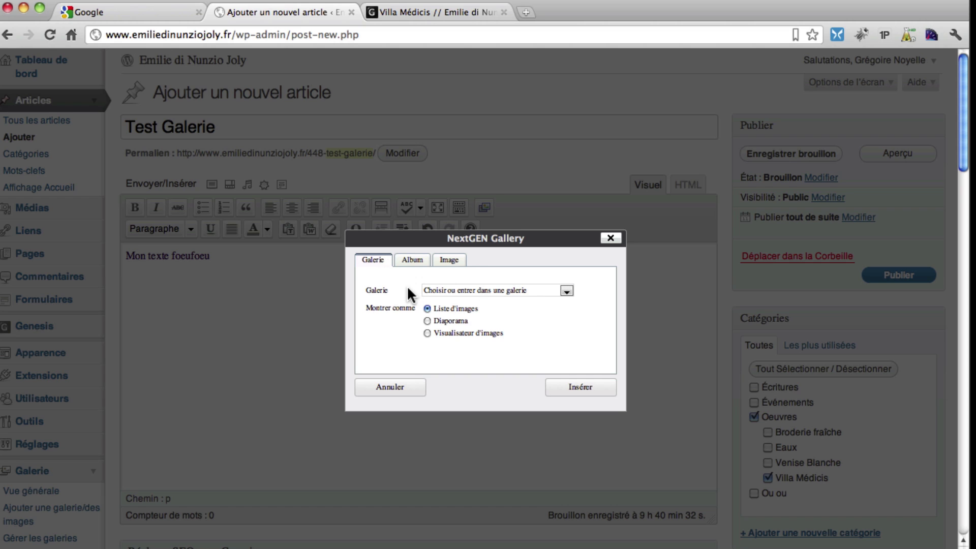
click(567, 290)
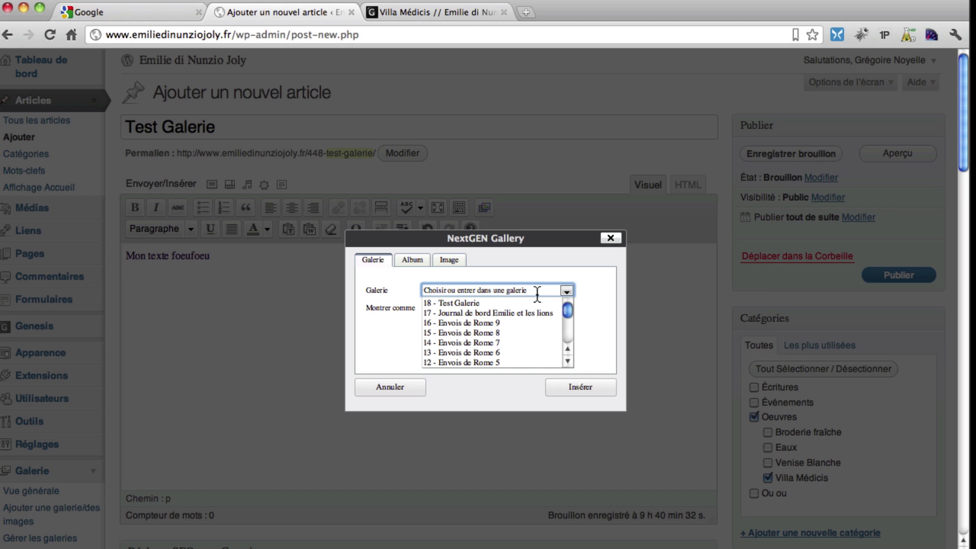
click(514, 302)
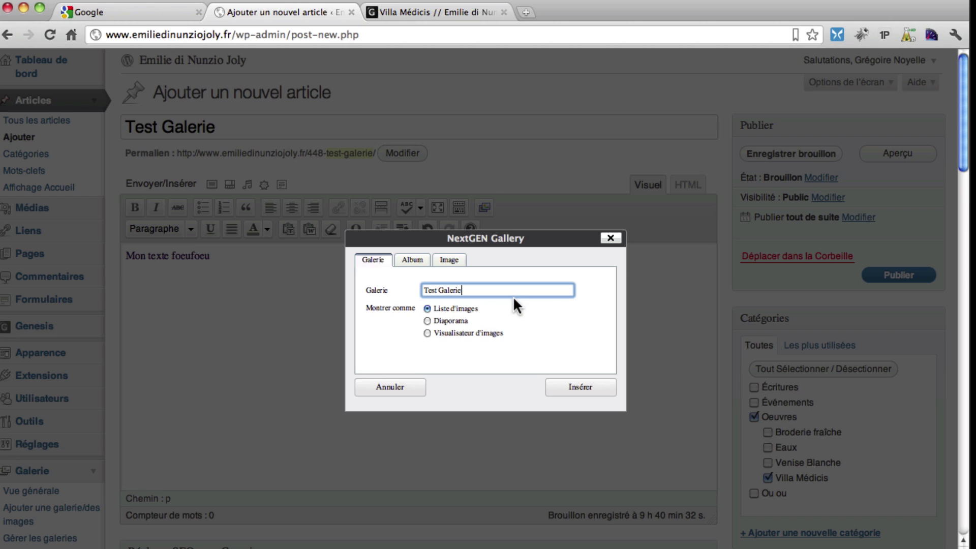
click(569, 392)
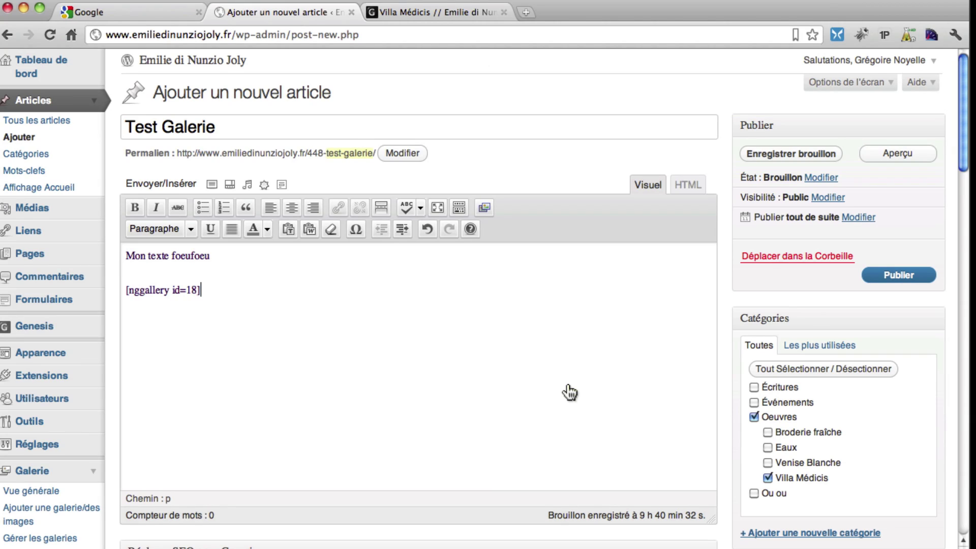
Publish the Test Galerie article and check its entry on the reloaded public Villa Médicis page
click(907, 274)
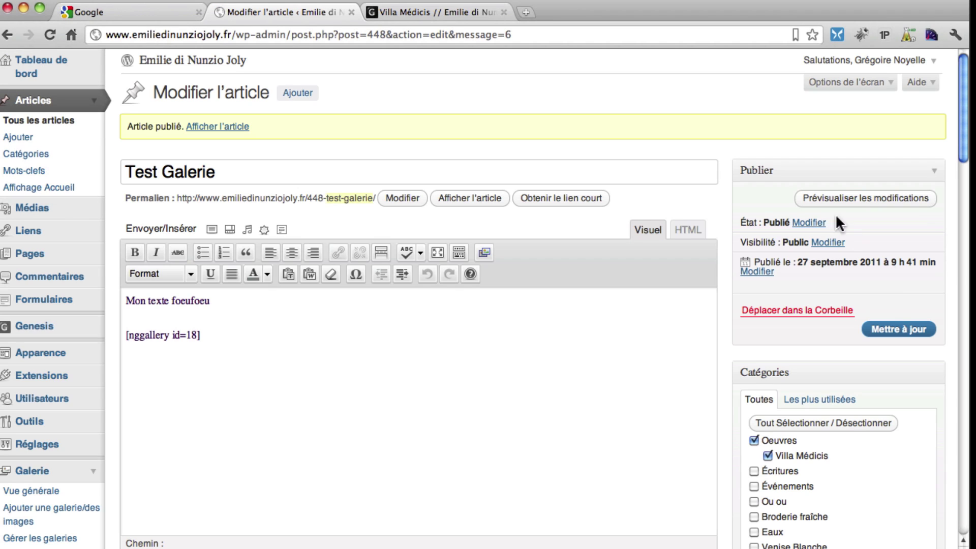
click(415, 10)
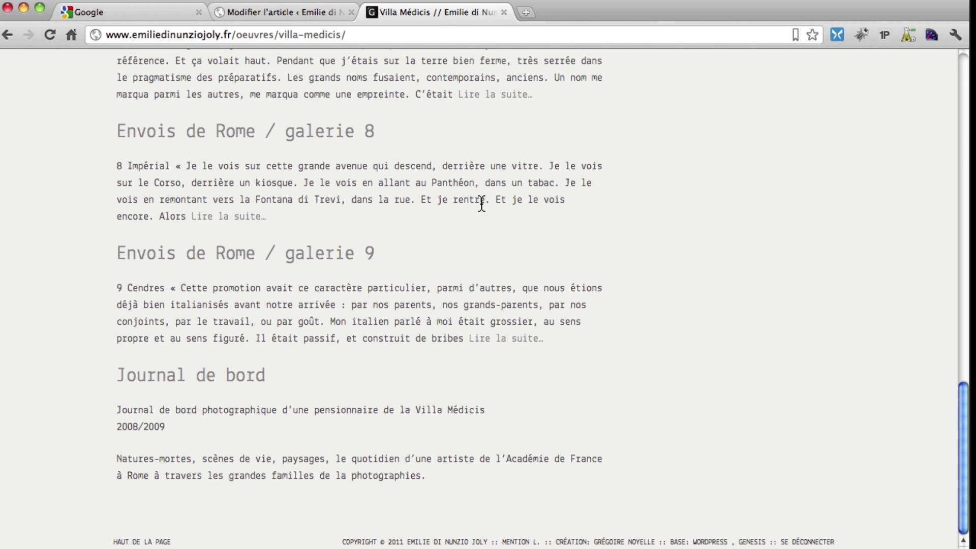
key(super+r)
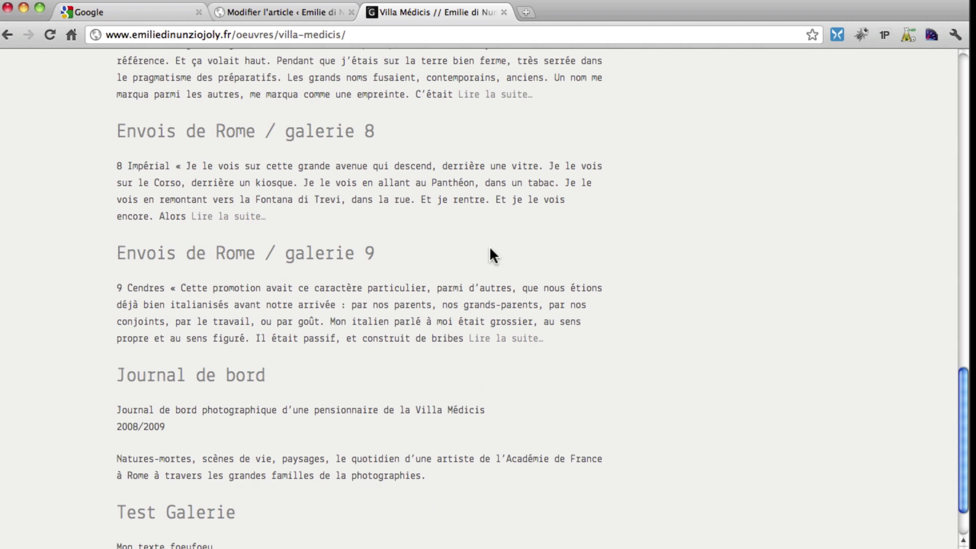
scroll(324, 446, down, 1)
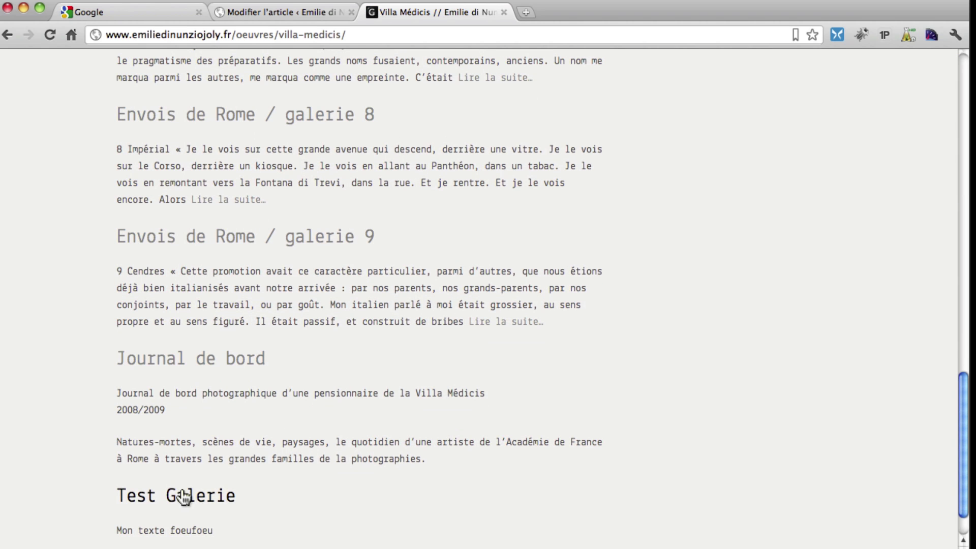
scroll(318, 490, down, 3)
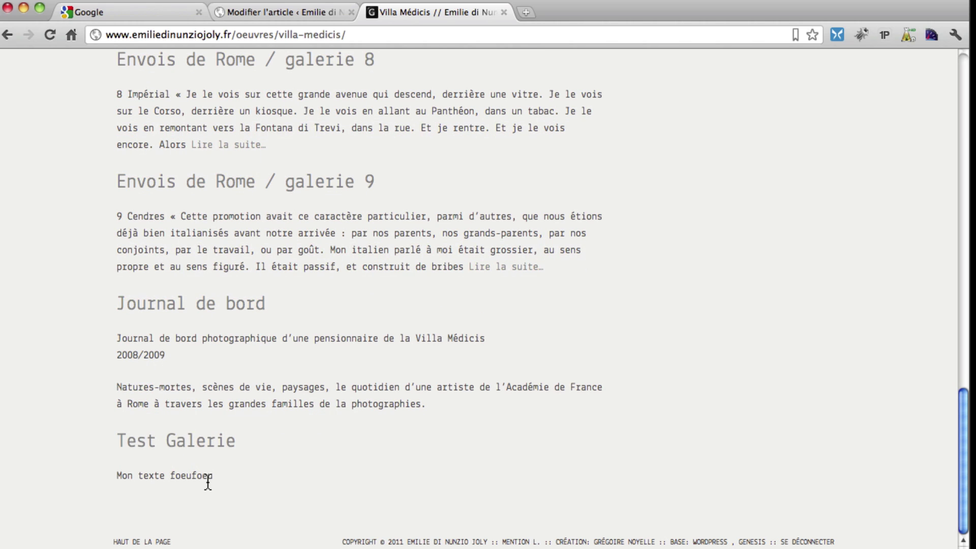
Write "Mon extrait réel" as the excerpt (Extrait) of the Test Galerie article
click(263, 11)
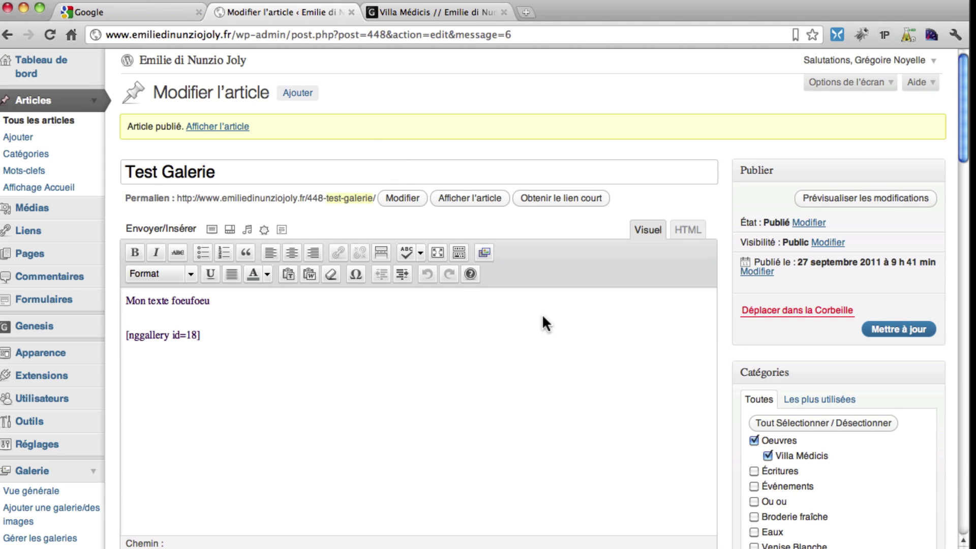
scroll(607, 341, down, 10)
scroll(607, 342, down, 15)
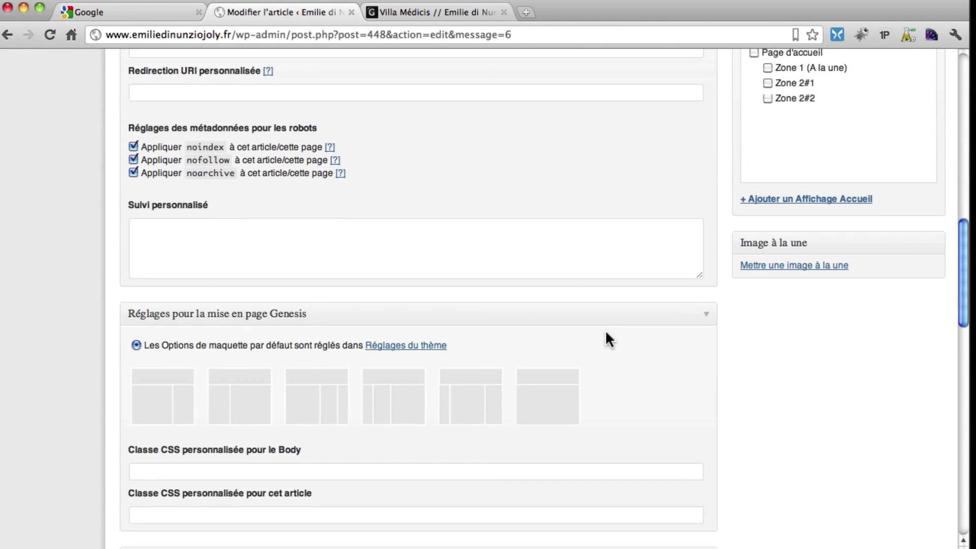
scroll(605, 335, down, 6)
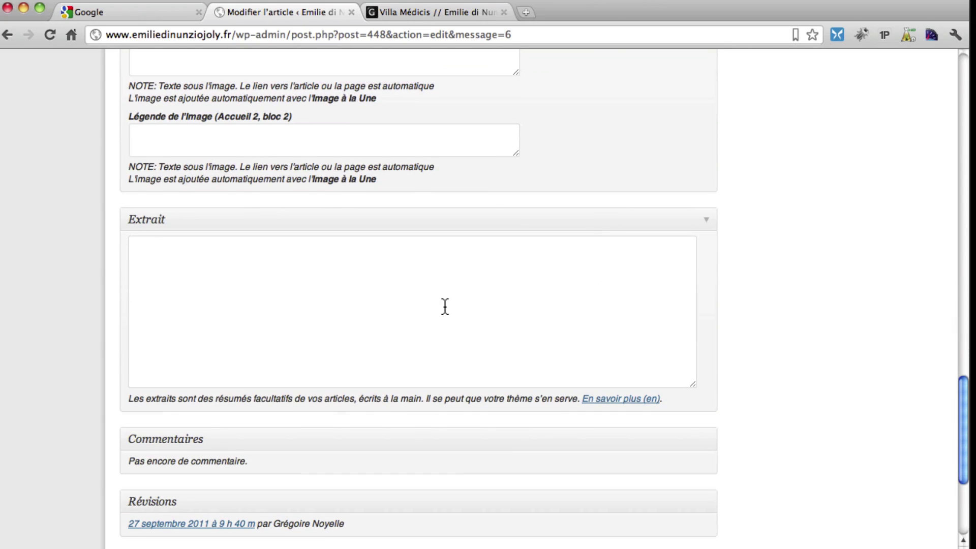
click(313, 285)
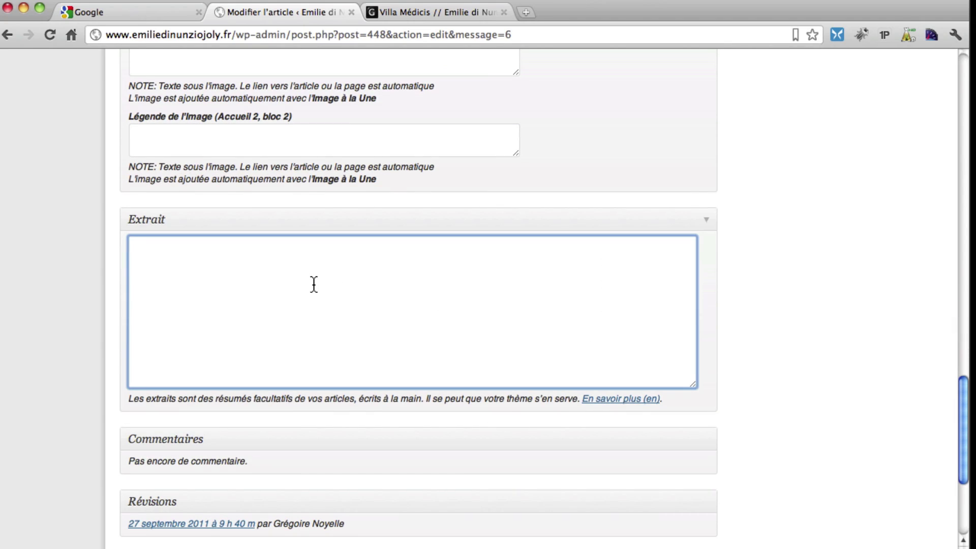
text(Mon te)
key(BackSpace)
key(BackSpace)
text(extrait réal)
key(BackSpace)
key(BackSpace)
text(el)
Update the Test Galerie article and reload the public Villa Médicis page
scroll(687, 267, up, 20)
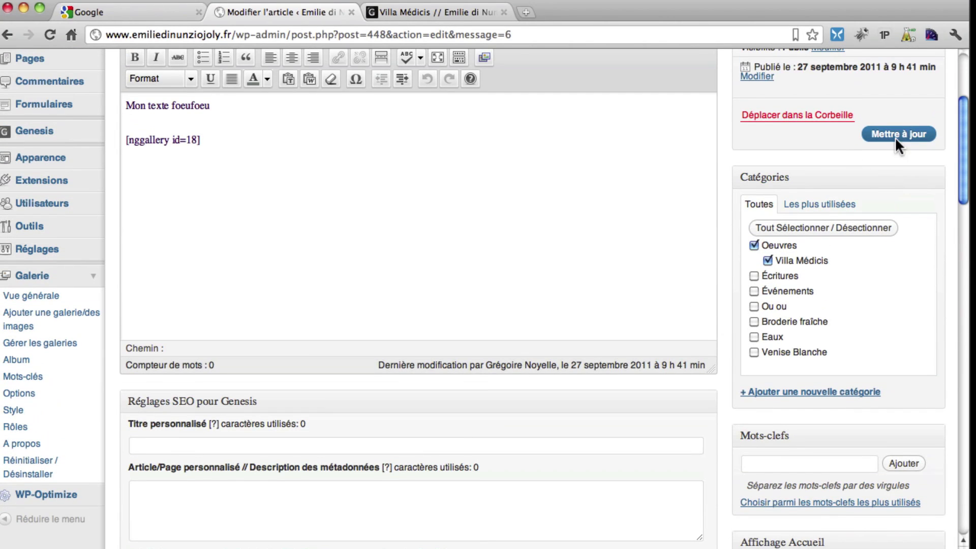
click(910, 131)
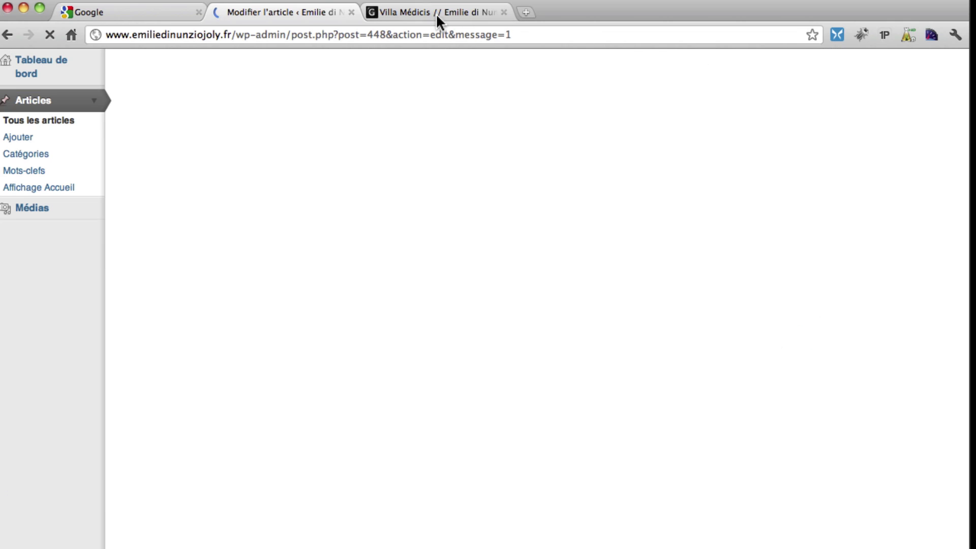
click(425, 9)
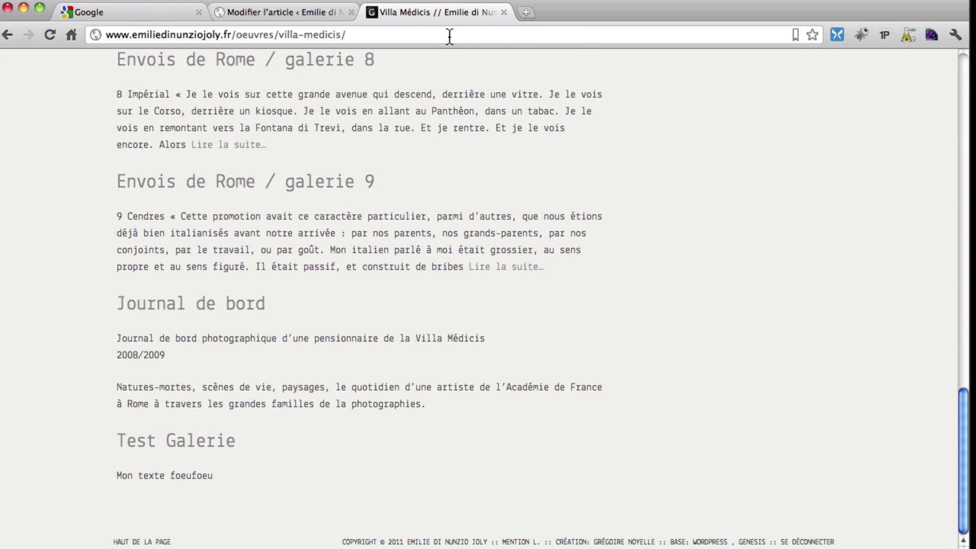
key(super+r)
Review the Extrait section and the body text of the Test Galerie article in the editor
click(257, 17)
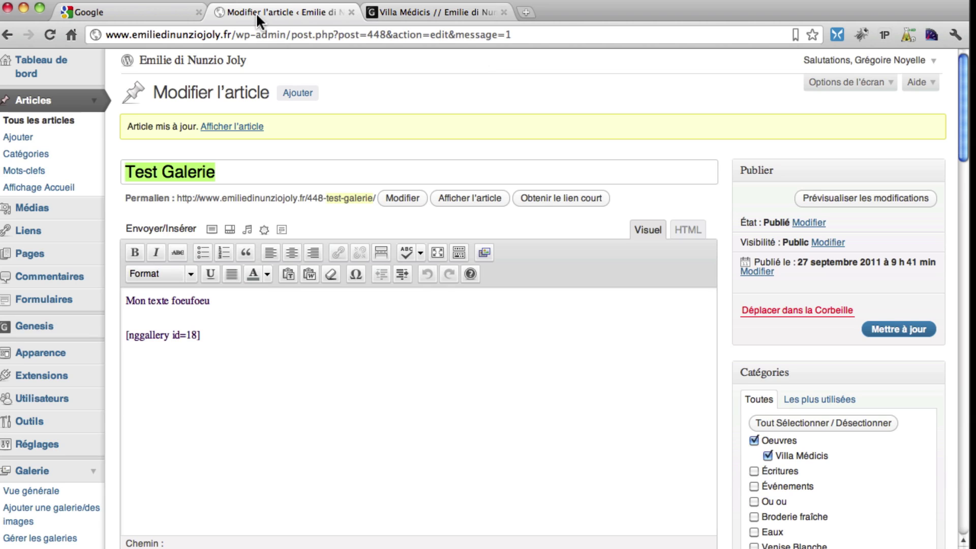
scroll(533, 486, down, 6)
scroll(535, 485, down, 20)
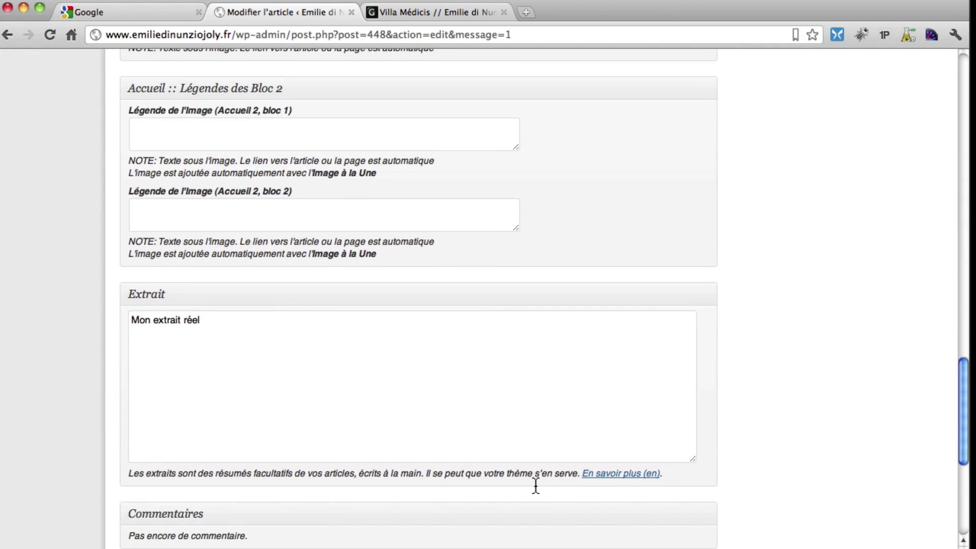
scroll(332, 402, up, 20)
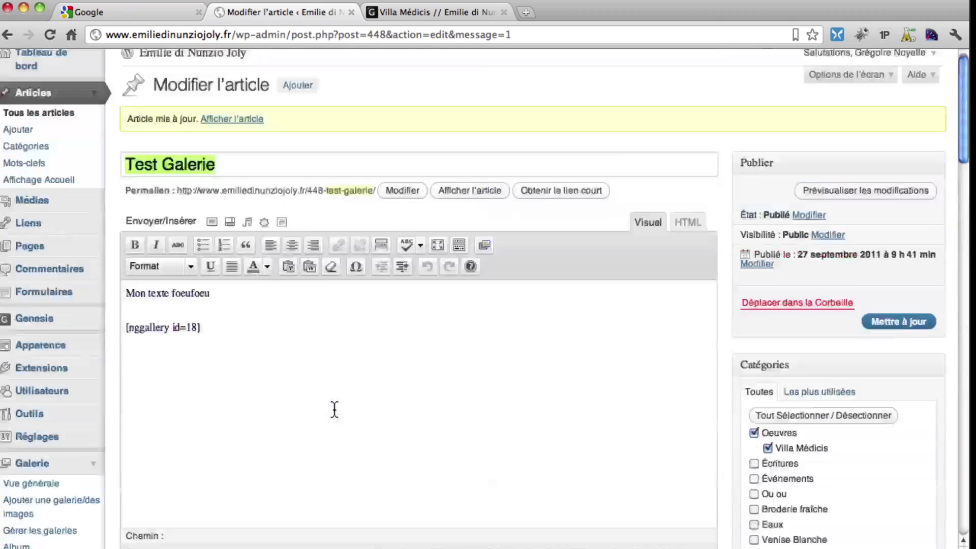
scroll(334, 410, up, 1)
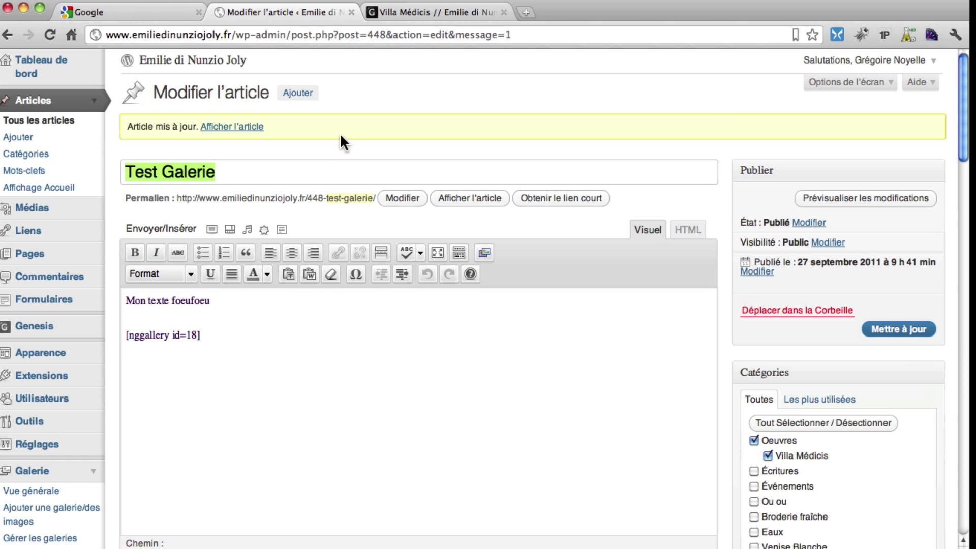
Open the Test Galerie article from the public Villa Médicis page and look through its gallery thumbnails
click(438, 11)
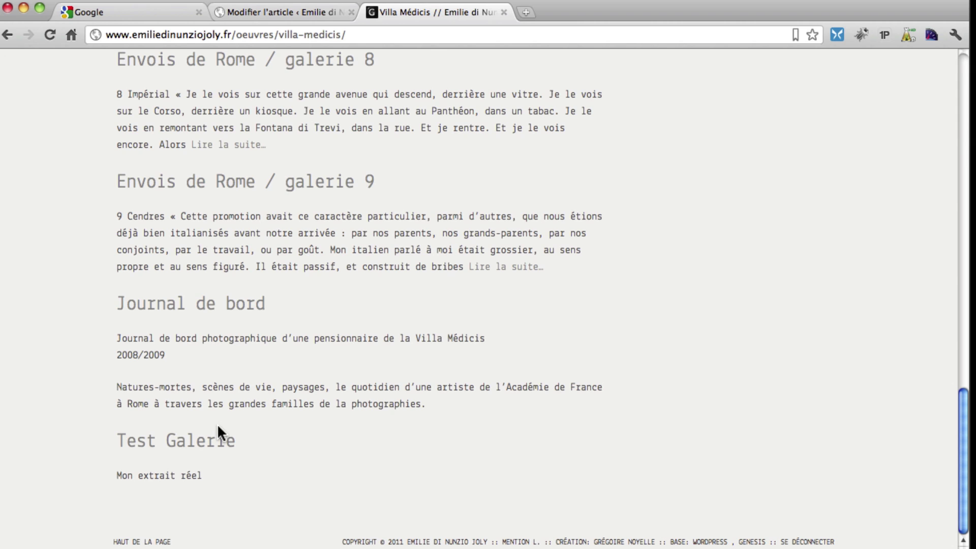
click(202, 441)
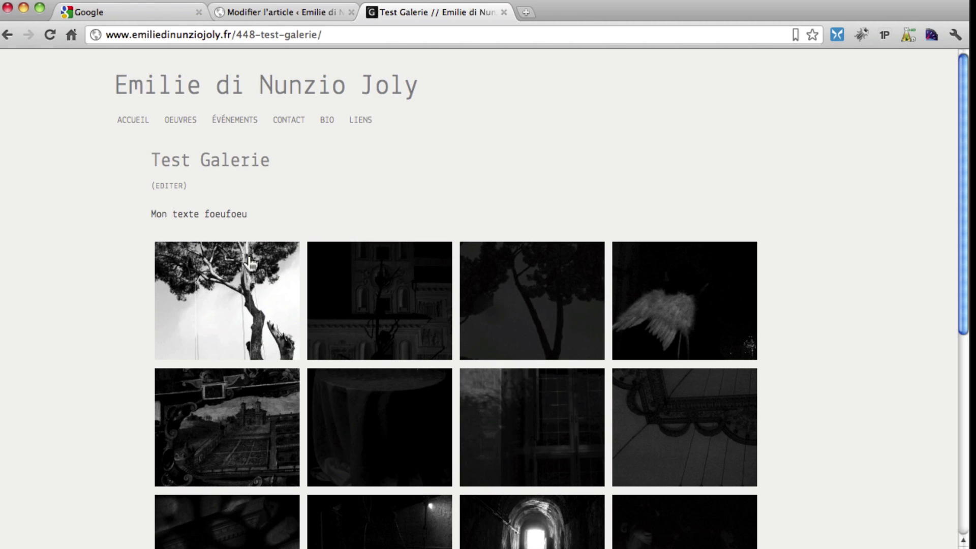
scroll(670, 340, down, 10)
scroll(661, 340, up, 10)
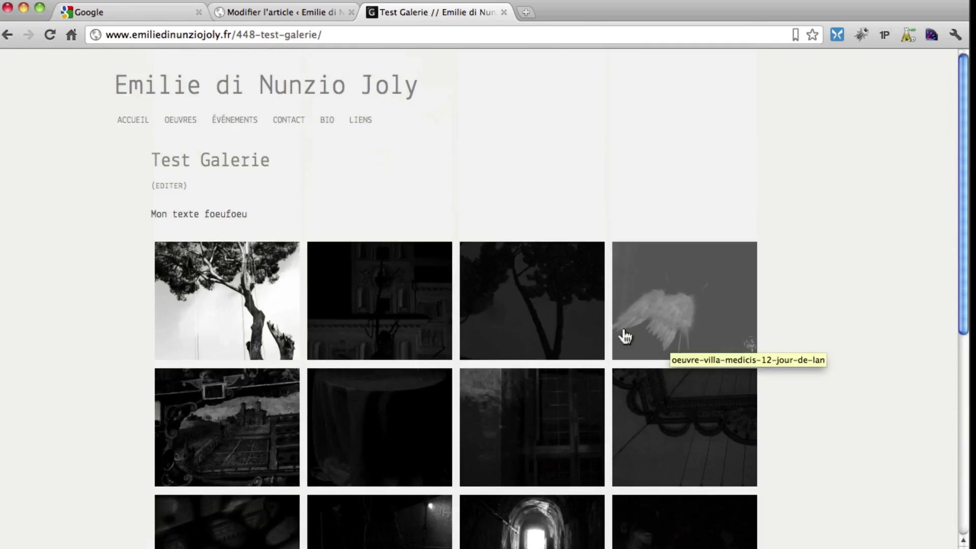
Enlarge the gallery's first image and advance the viewer to the third image
click(246, 304)
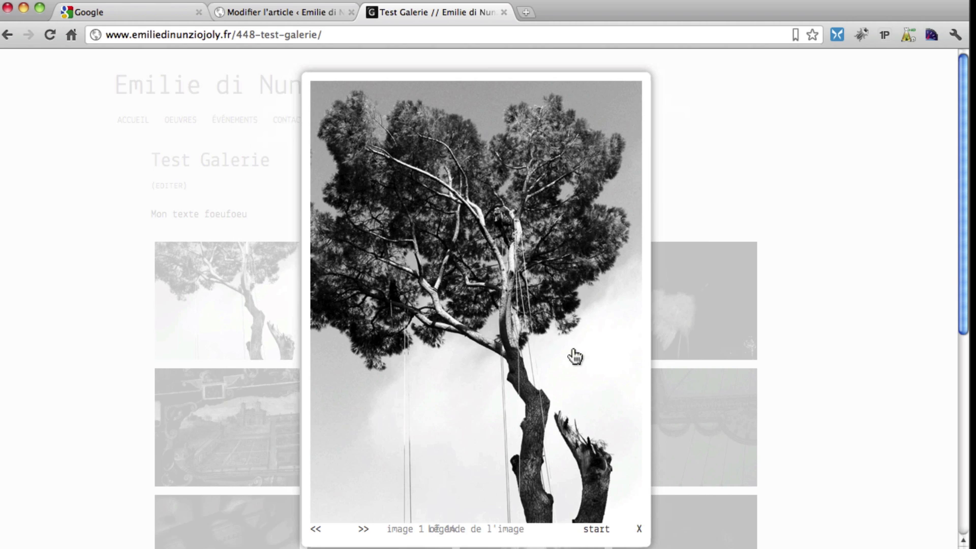
click(575, 357)
click(589, 358)
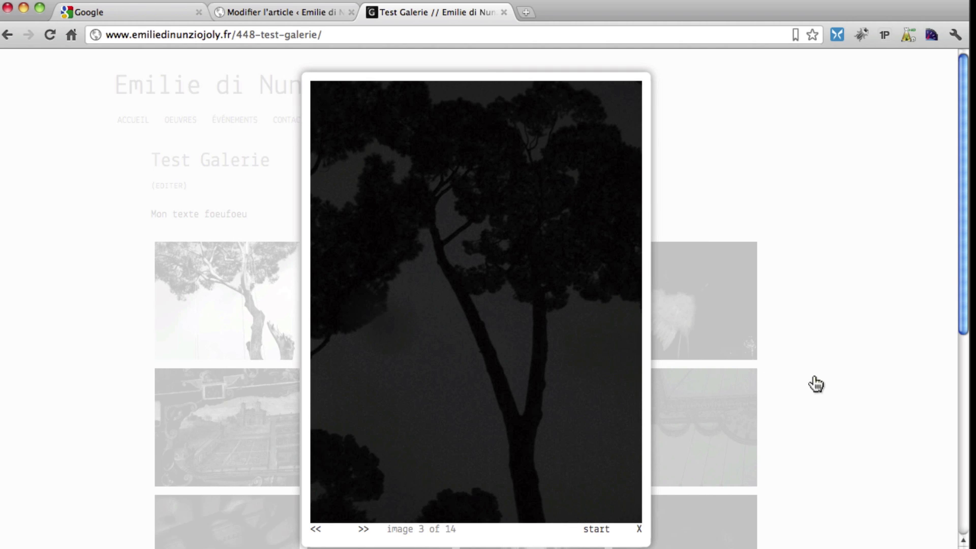